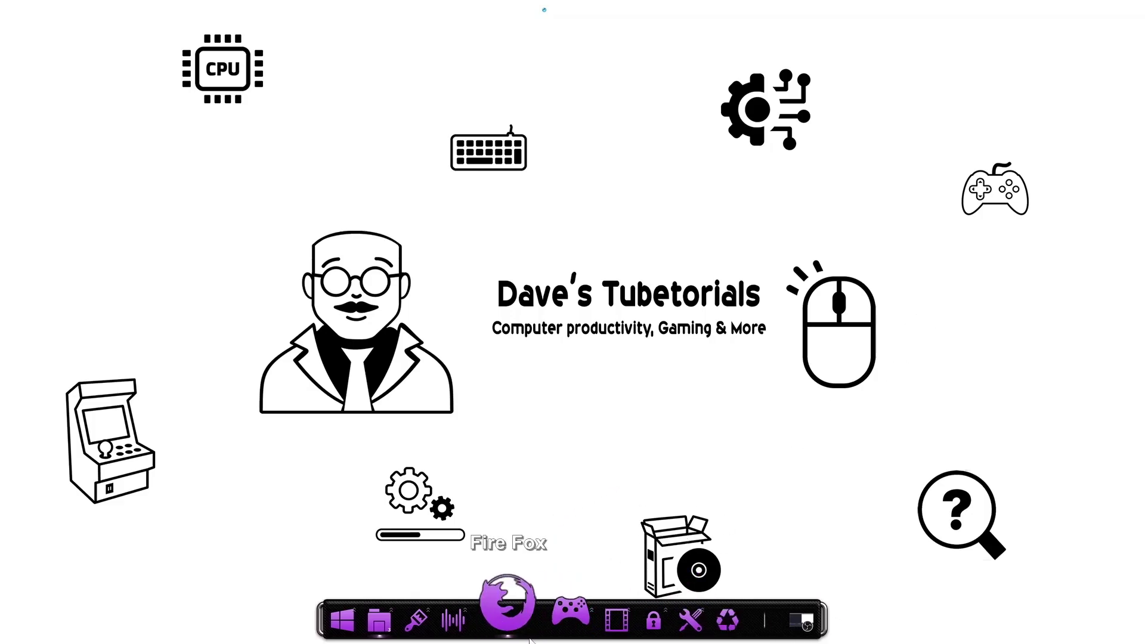
- Switch to Firefox, view the dgVoodoo downloads page and the cnc-ddraw releases page, and minimize the browser
mouse_move(518, 624)
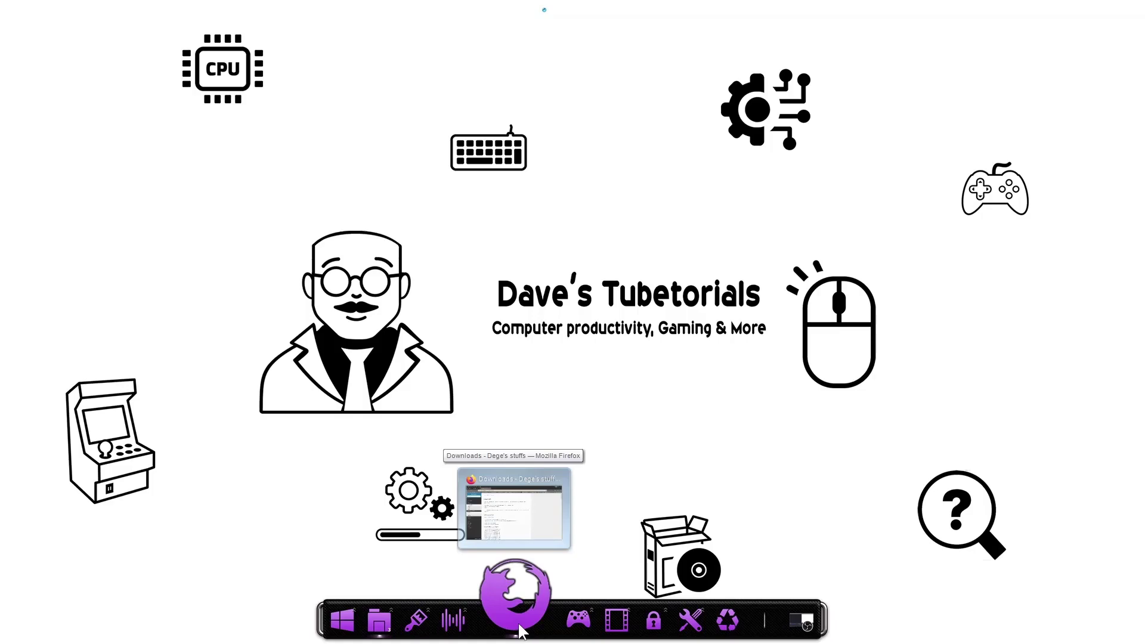
left_click(521, 608)
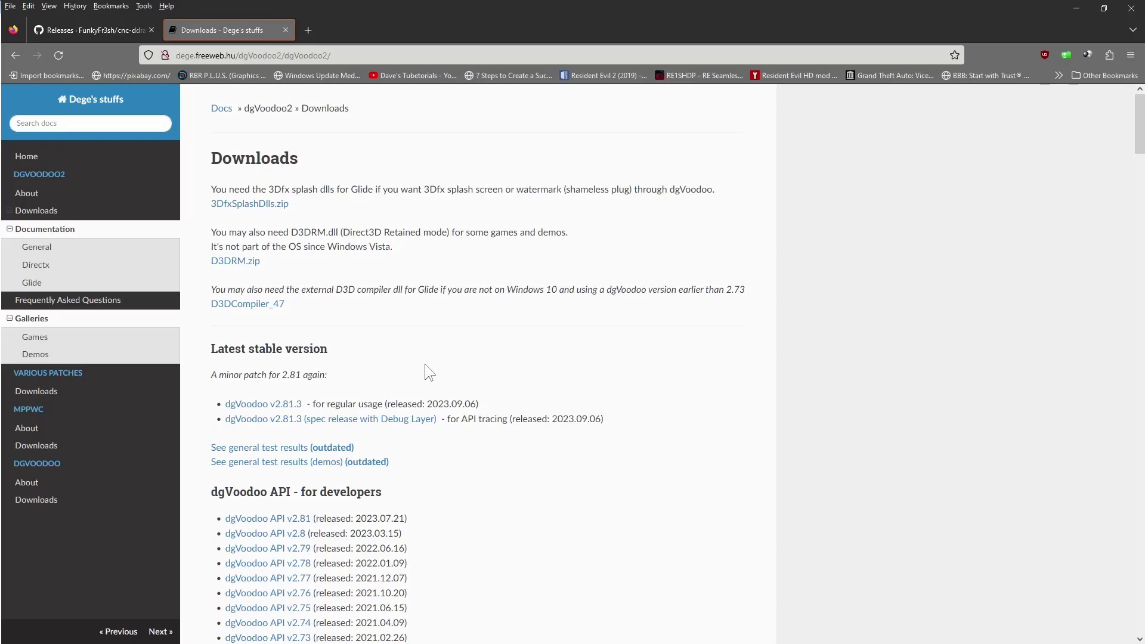
left_click(97, 30)
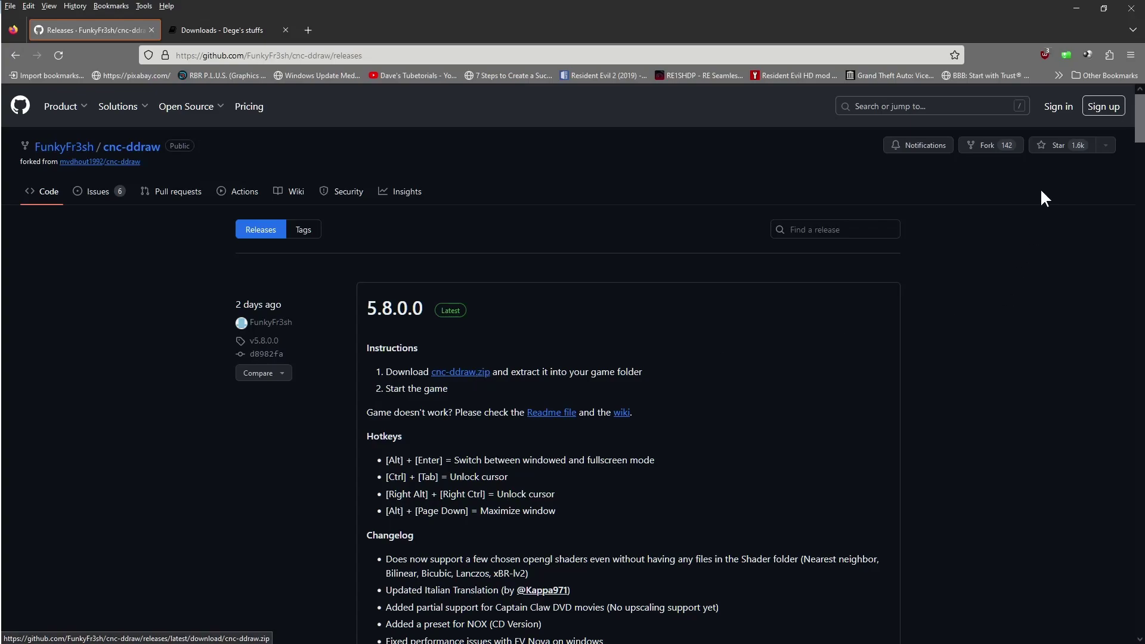
left_click(1076, 9)
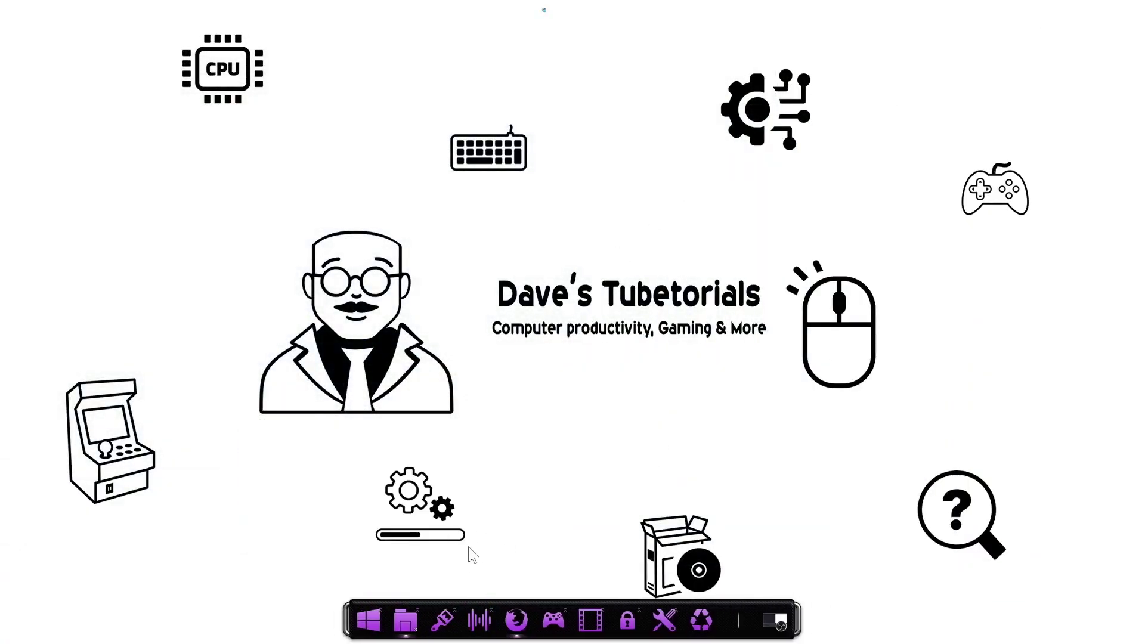
- Bring up the DX-Ball game folder and the dgVoodoo2_81_3 folder side by side
mouse_move(394, 615)
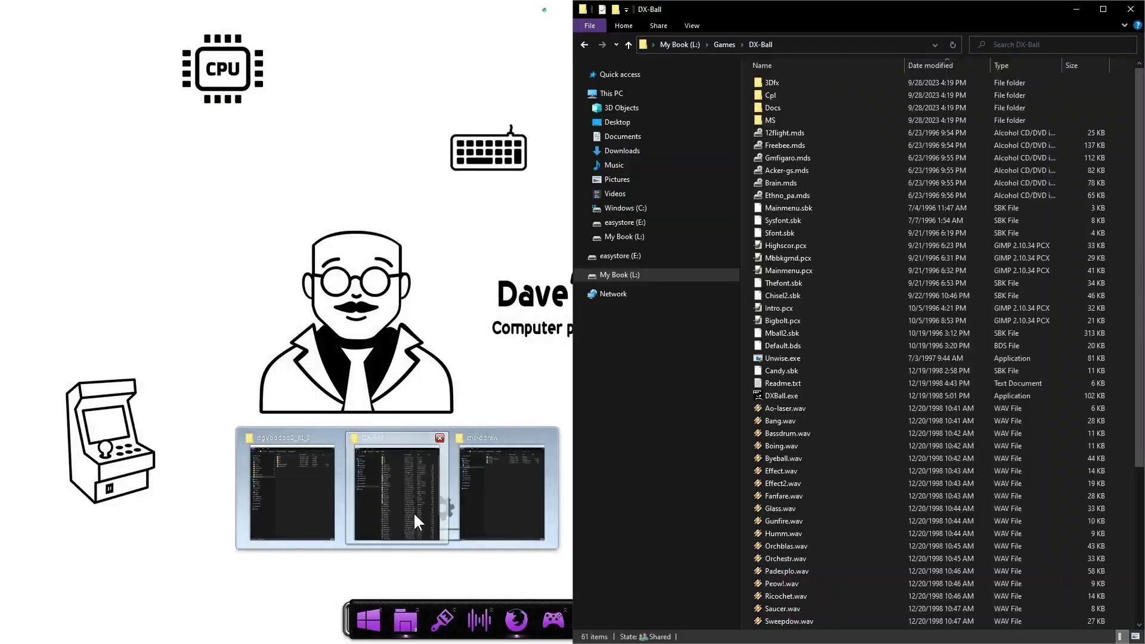
left_click(413, 512)
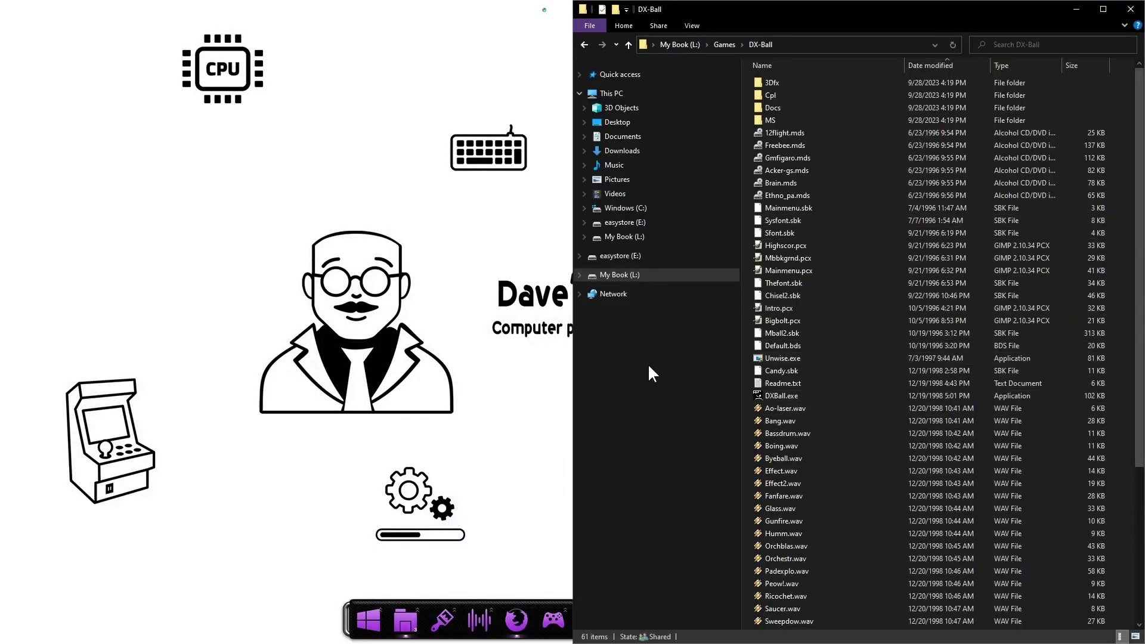
mouse_move(406, 619)
left_click(292, 507)
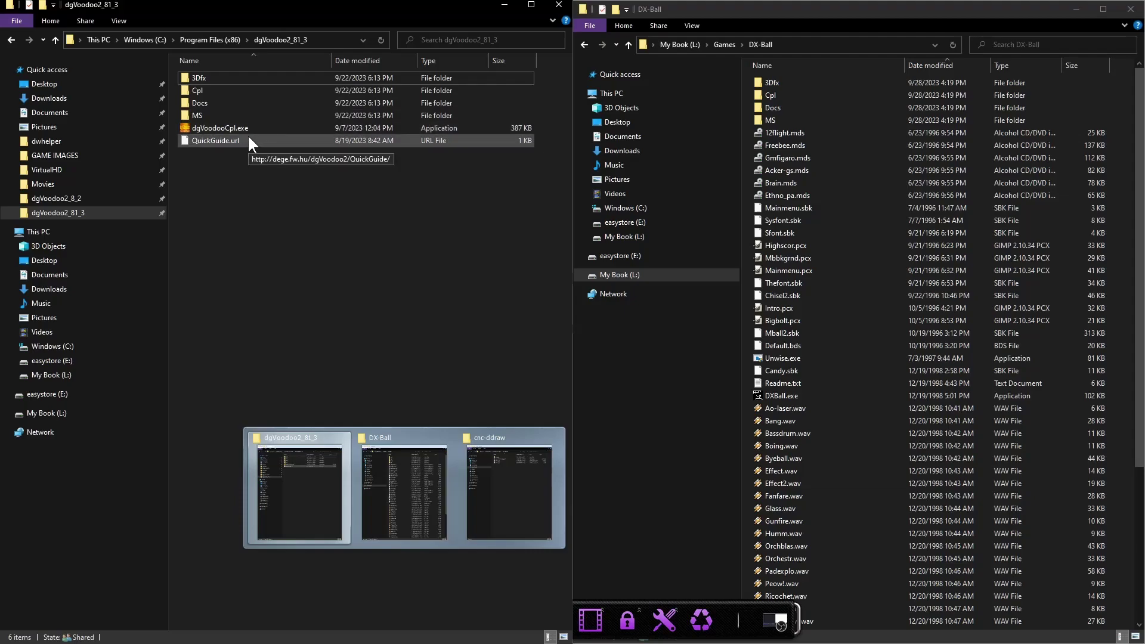
- Highlight all files and folders in dgVoodoo2_81_3 as the set needed in the game folder, and clear the selection
key("ctrl+a")
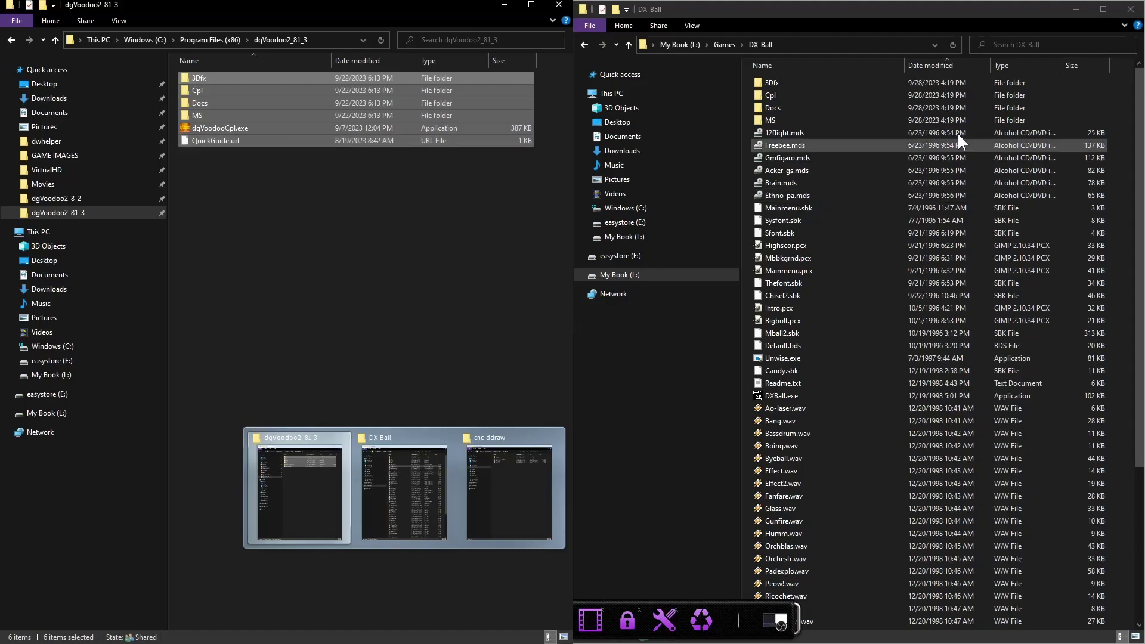
left_click(921, 11)
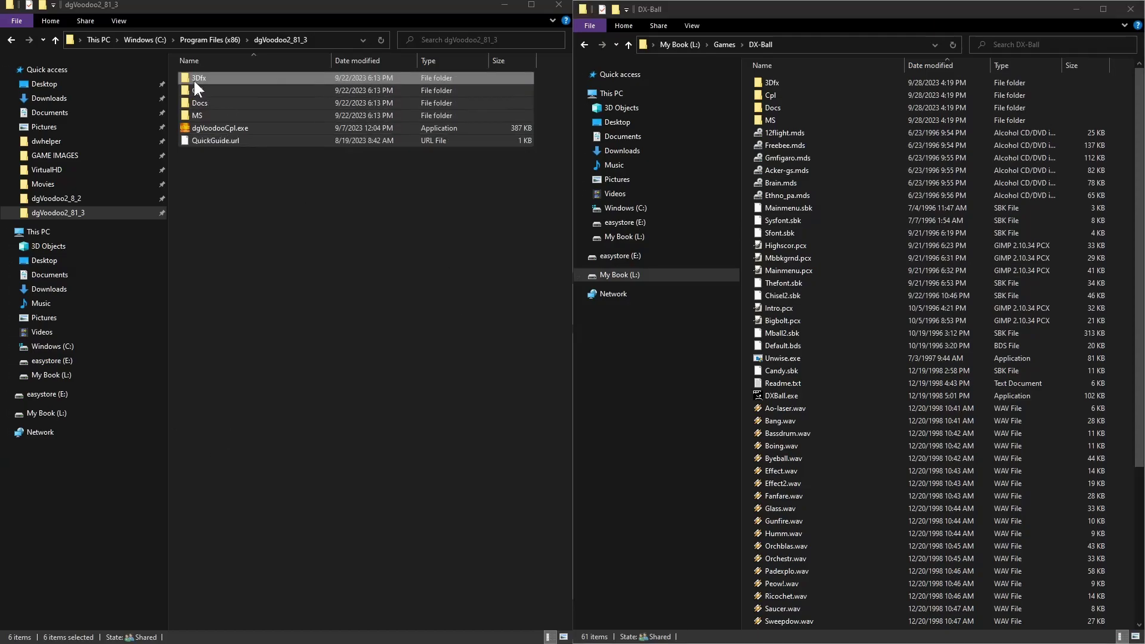
left_click_drag(193, 79, 278, 322)
left_click(378, 369)
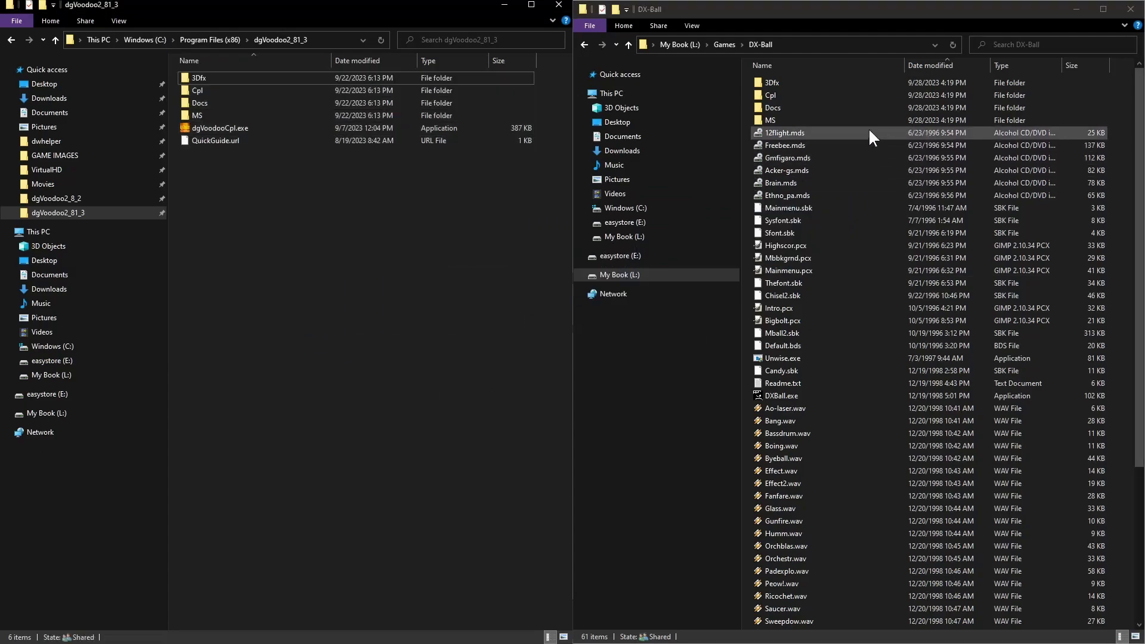
- Examine the DLL files in the DX-Ball folder's MS\x86 subfolder and return to the DX-Ball folder
double_click(780, 118)
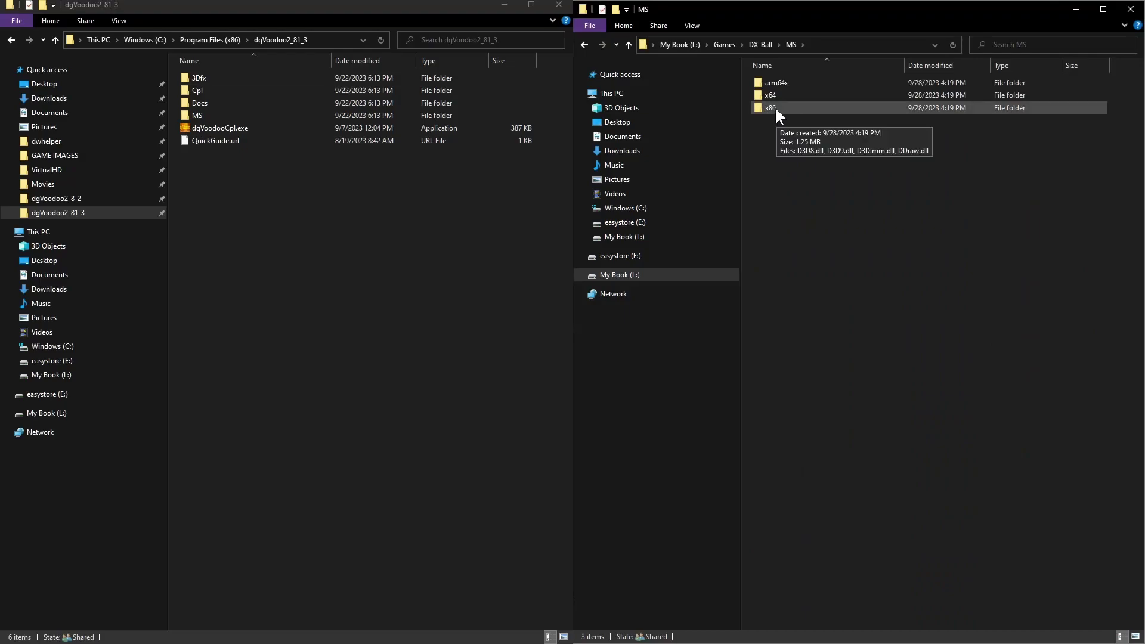
double_click(776, 107)
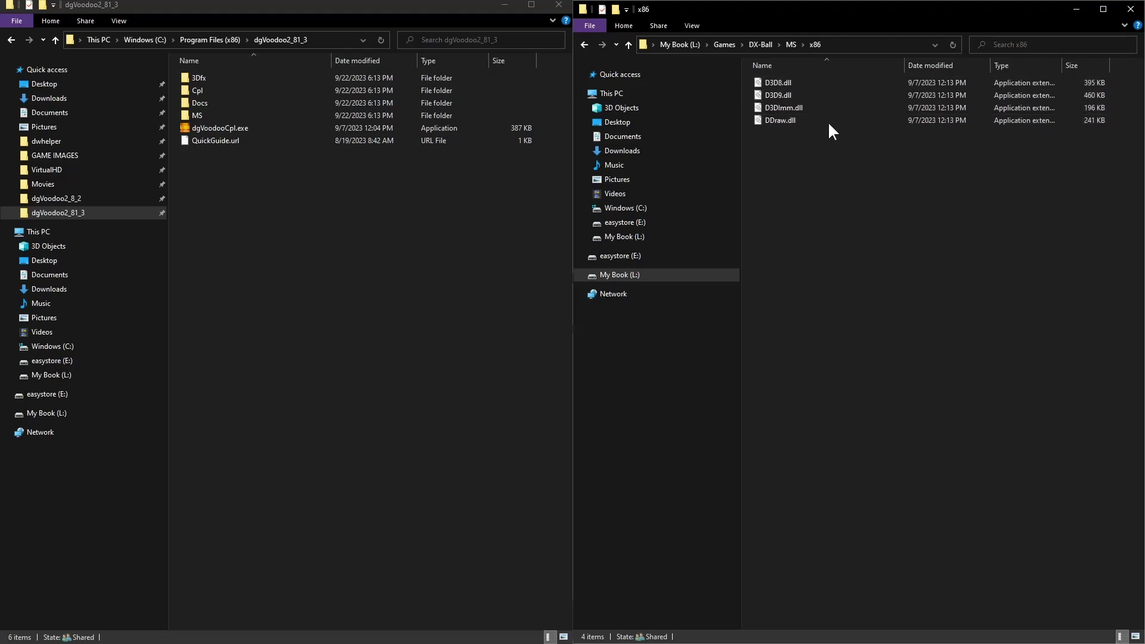
left_click(787, 124)
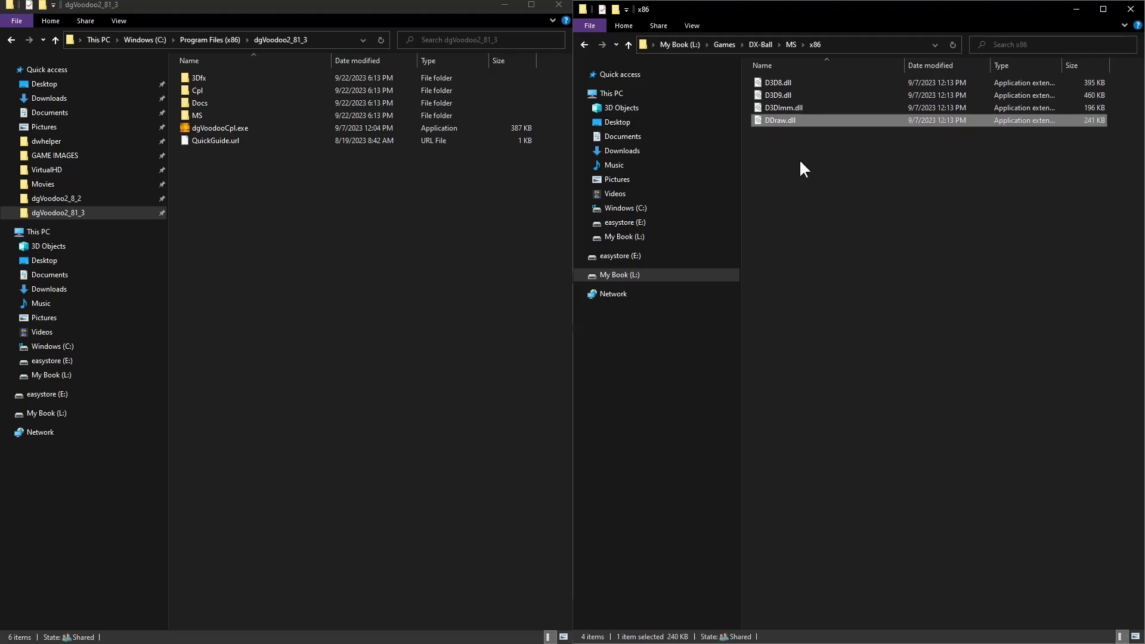
left_click(782, 82)
left_click(779, 95, "ctrl")
left_click(779, 108, "ctrl")
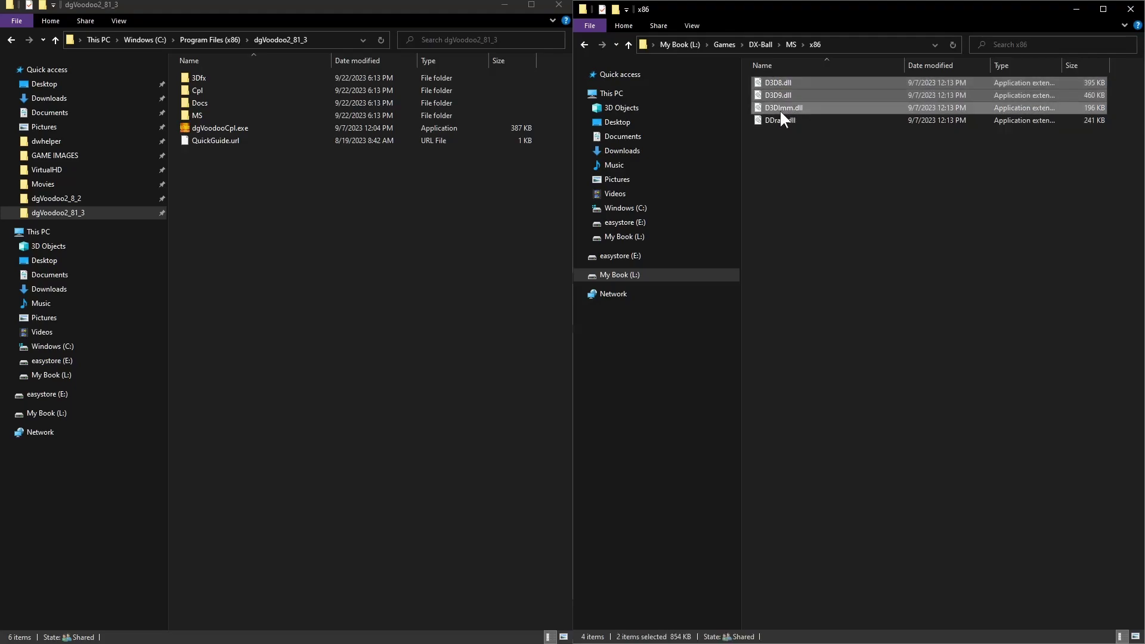
left_click(584, 46)
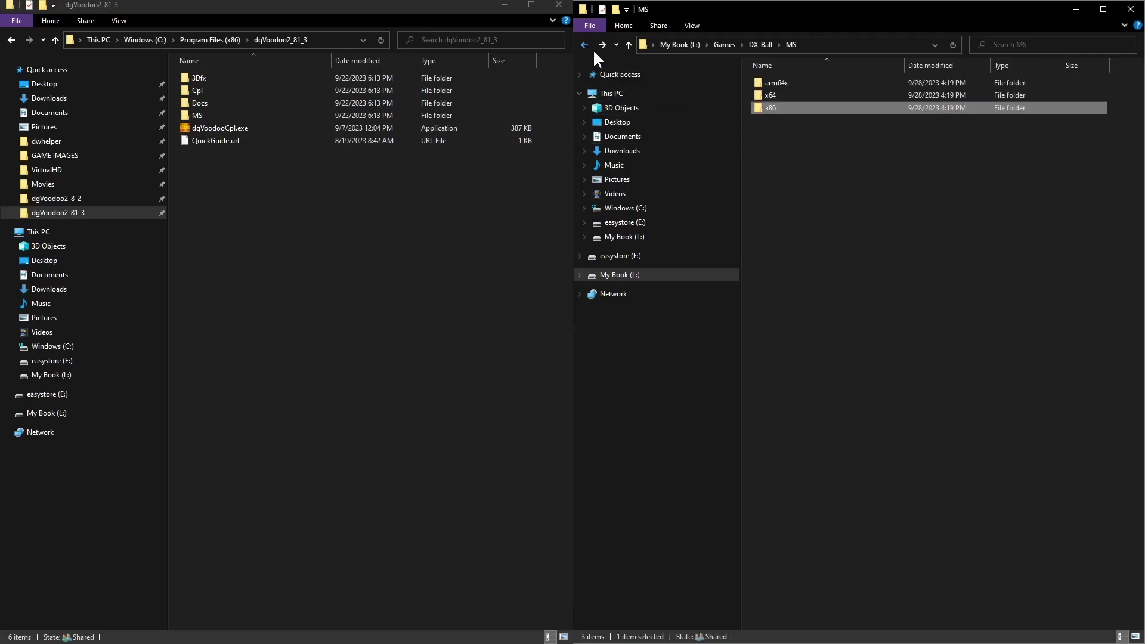
left_click(584, 44)
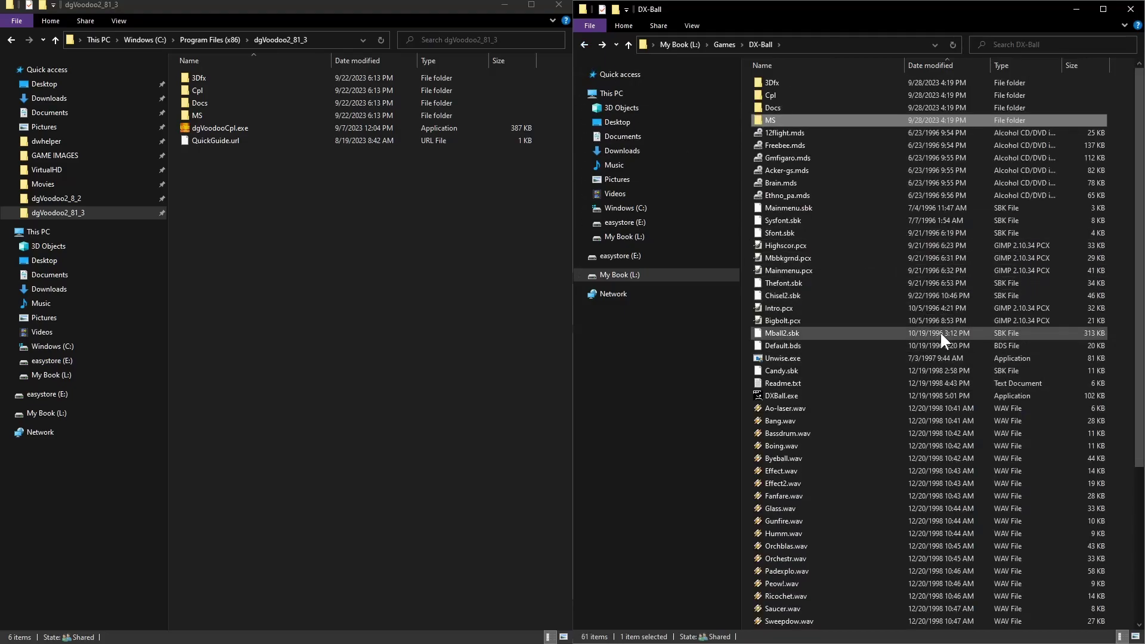
- Bring up the cnc-ddraw folder and select ddraw.dll and ddraw.ini in it
mouse_move(445, 621)
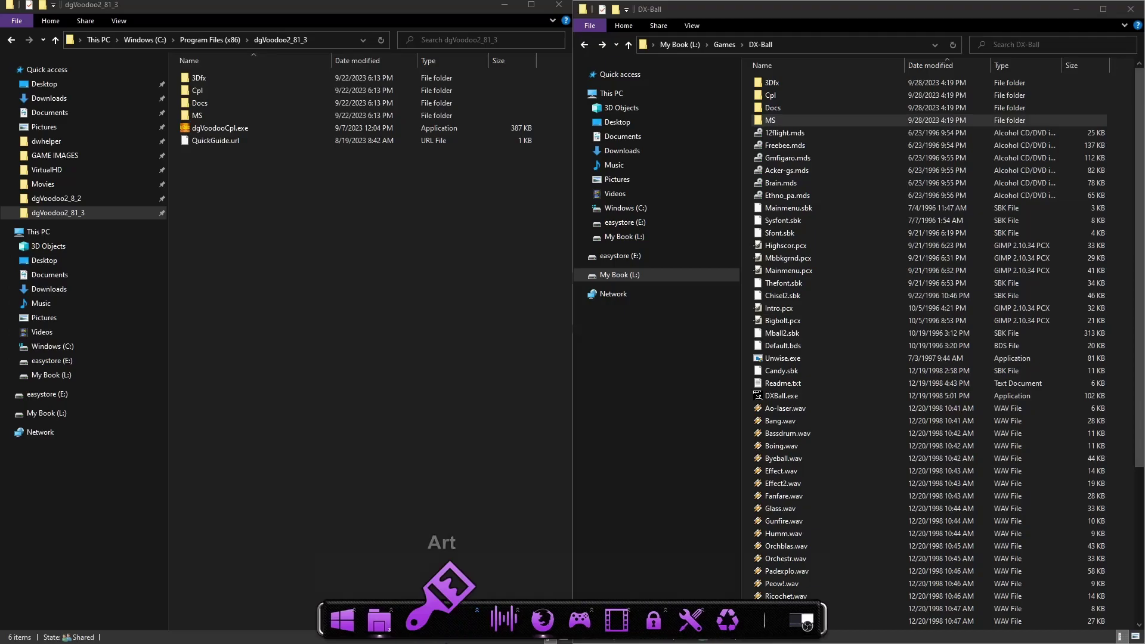
left_click(394, 621)
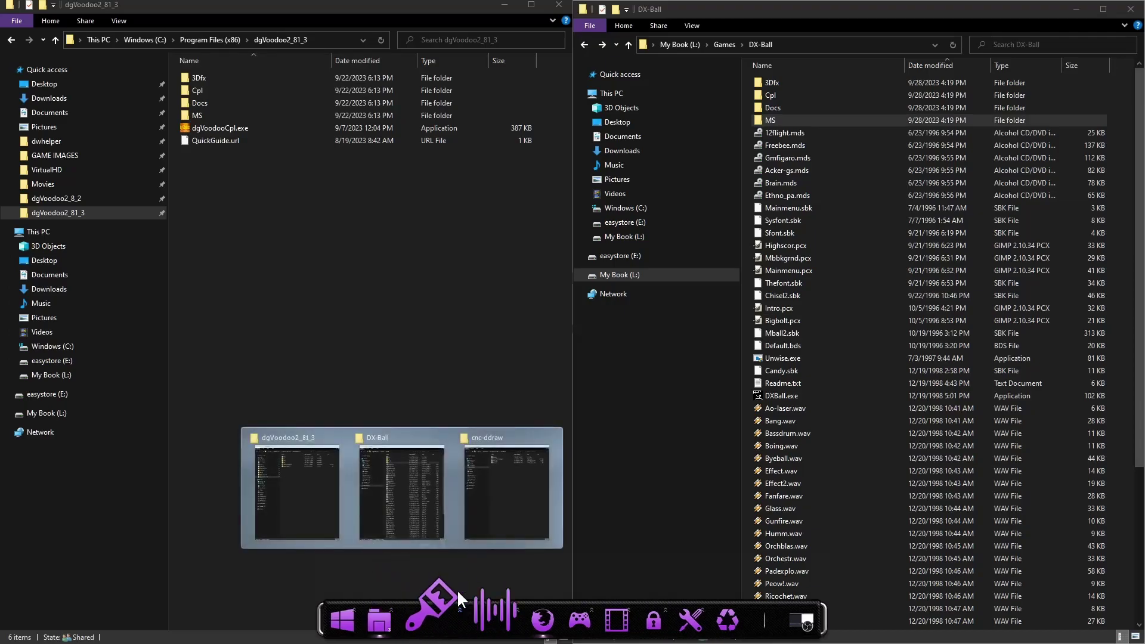
left_click(507, 499)
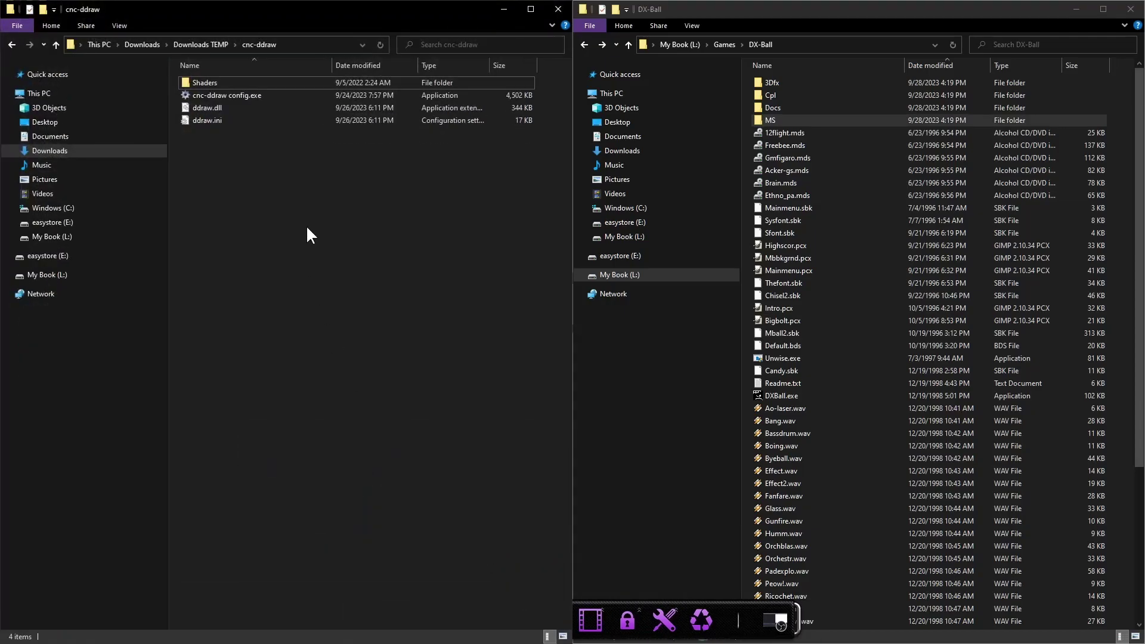
left_click(213, 119)
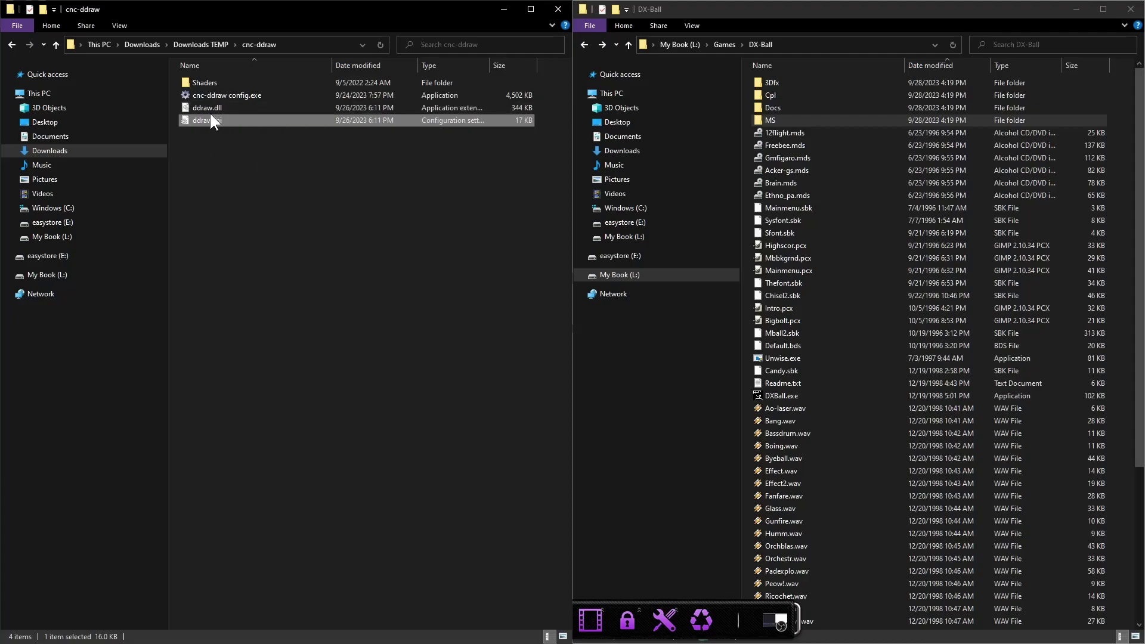
left_click(210, 110, "shift")
left_click_drag(199, 109, 335, 458)
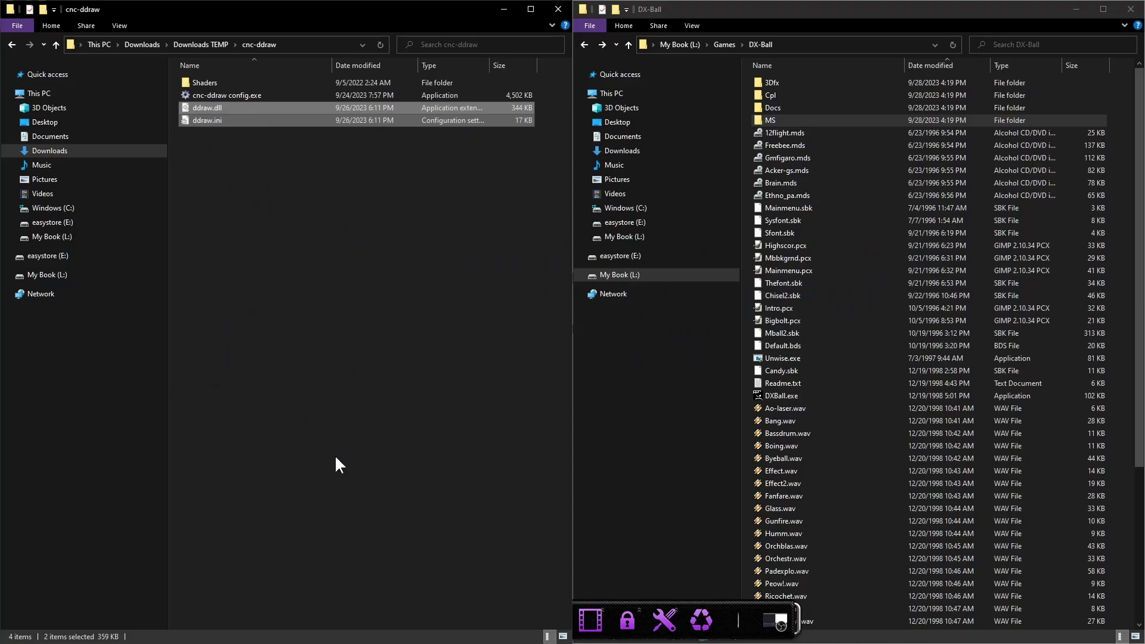
- Maximize the DX-Ball folder window and launch dgVoodooCpl.exe from it
left_click(843, 119)
left_click(1103, 8)
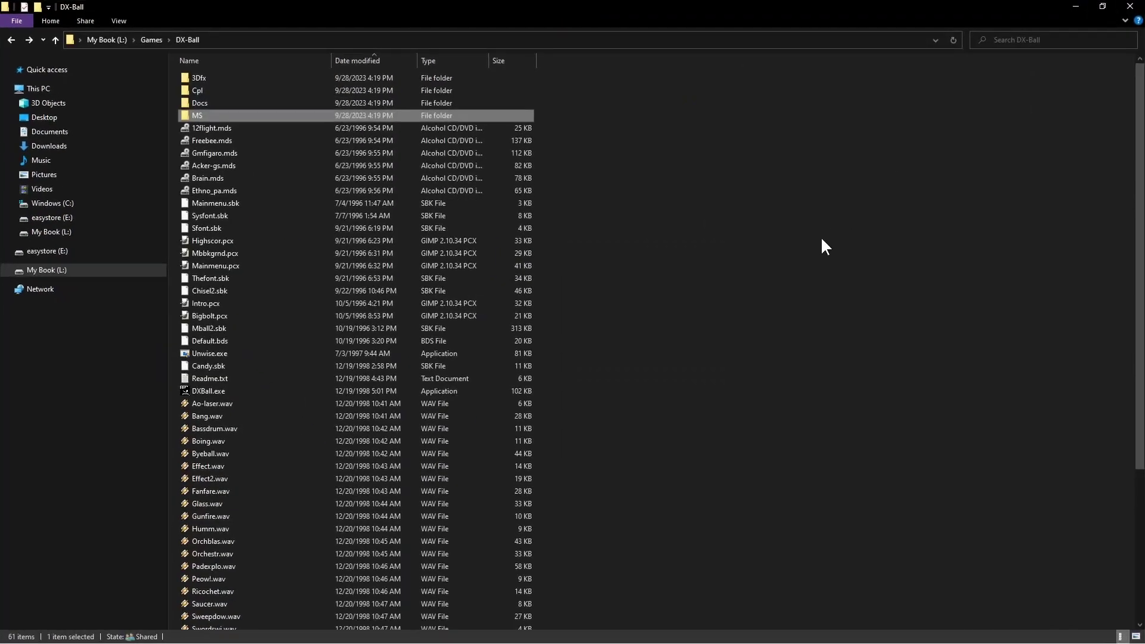
left_click(822, 240)
scroll(743, 407, "down", 6)
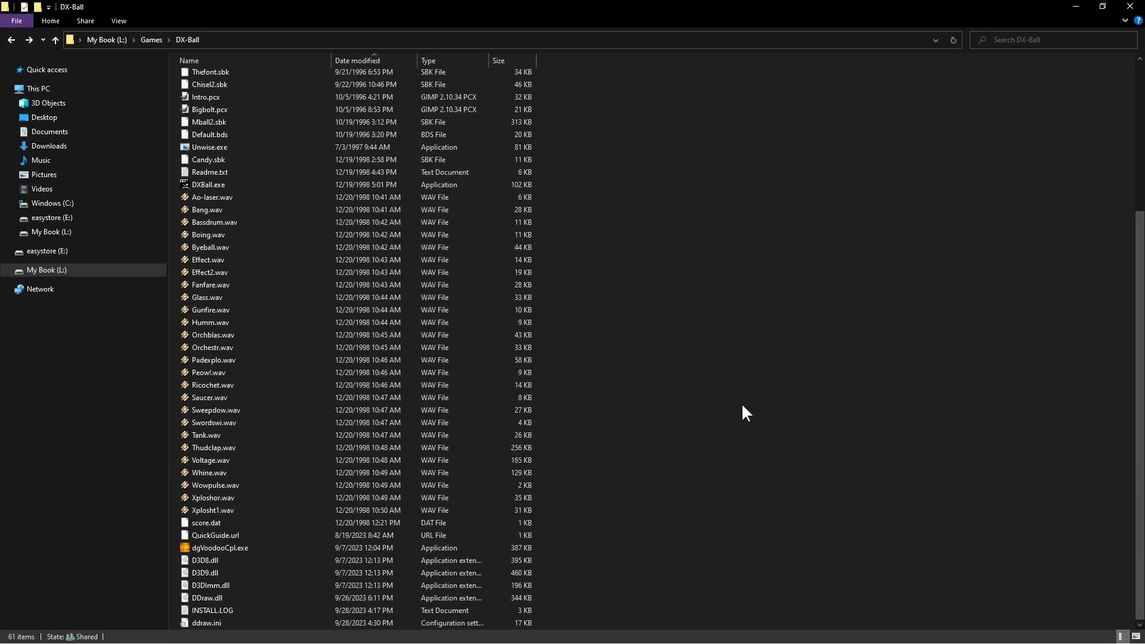
scroll(742, 403, "up", 6)
scroll(742, 400, "down", 6)
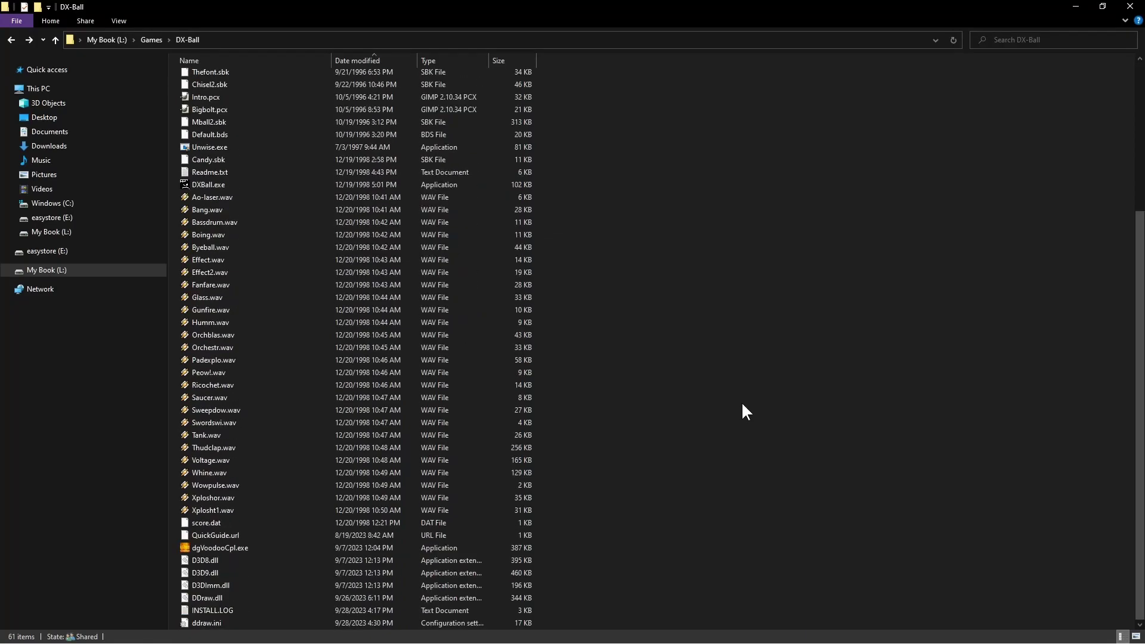
double_click(230, 549)
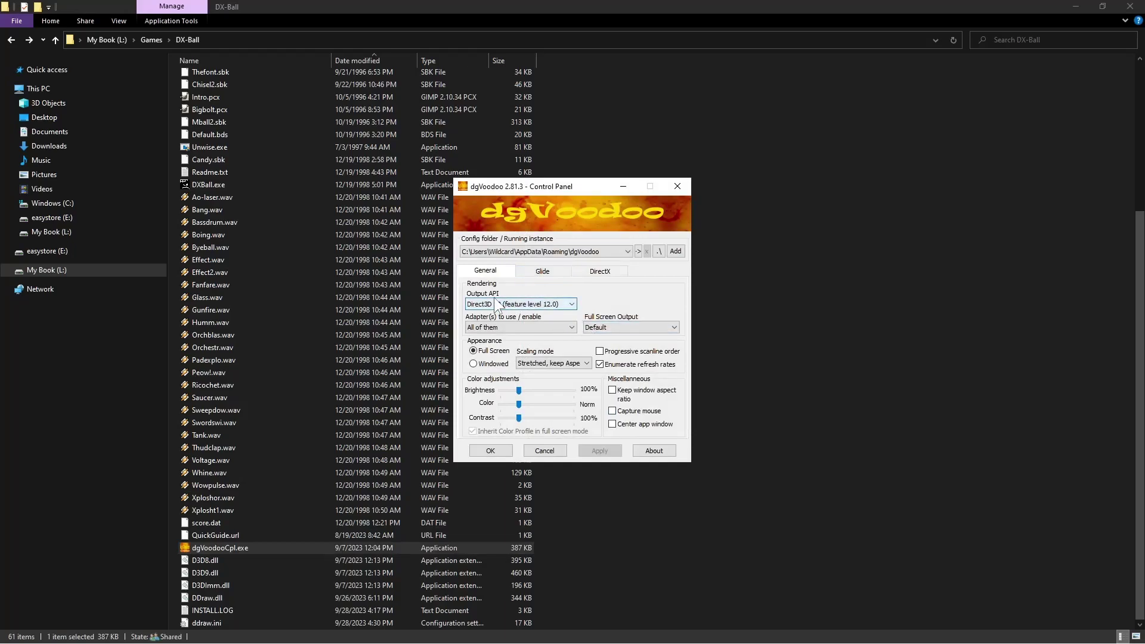
- Set the dgVoodoo scaling mode to Stretched, keep Aspect Ratio (CRT-like)
mouse_move(566, 305)
left_click(587, 363)
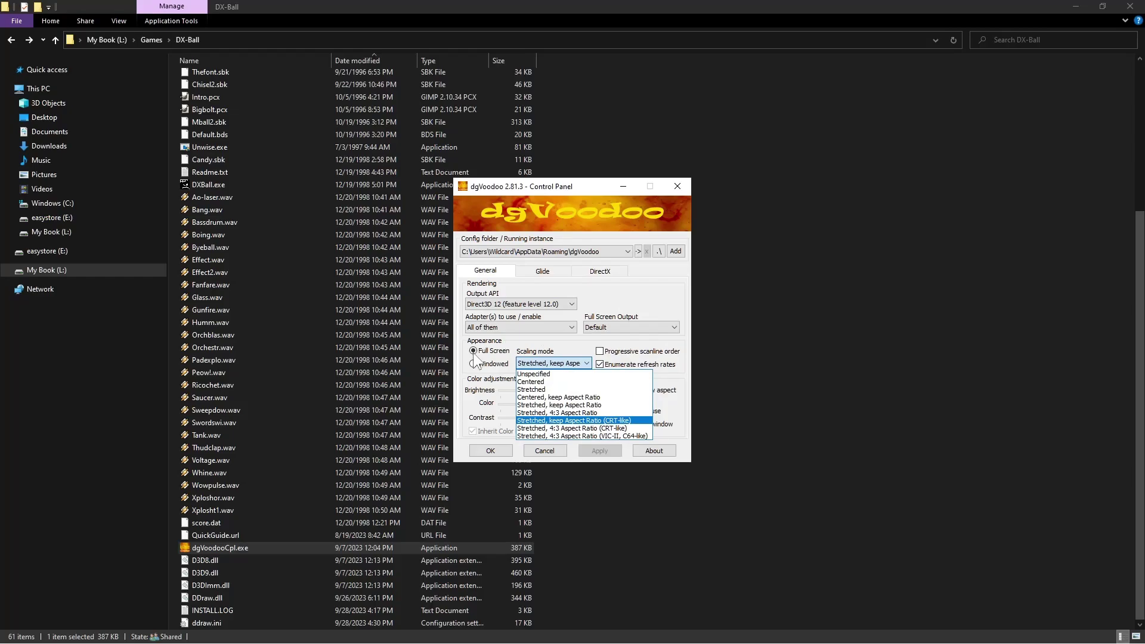
left_click(565, 353)
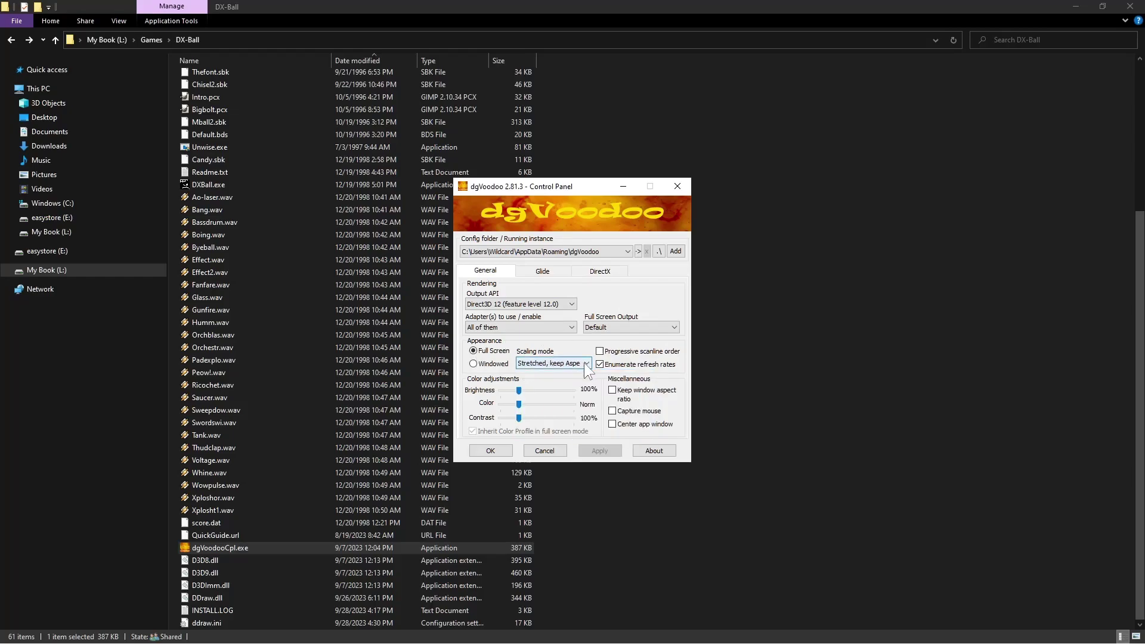
left_click(586, 364)
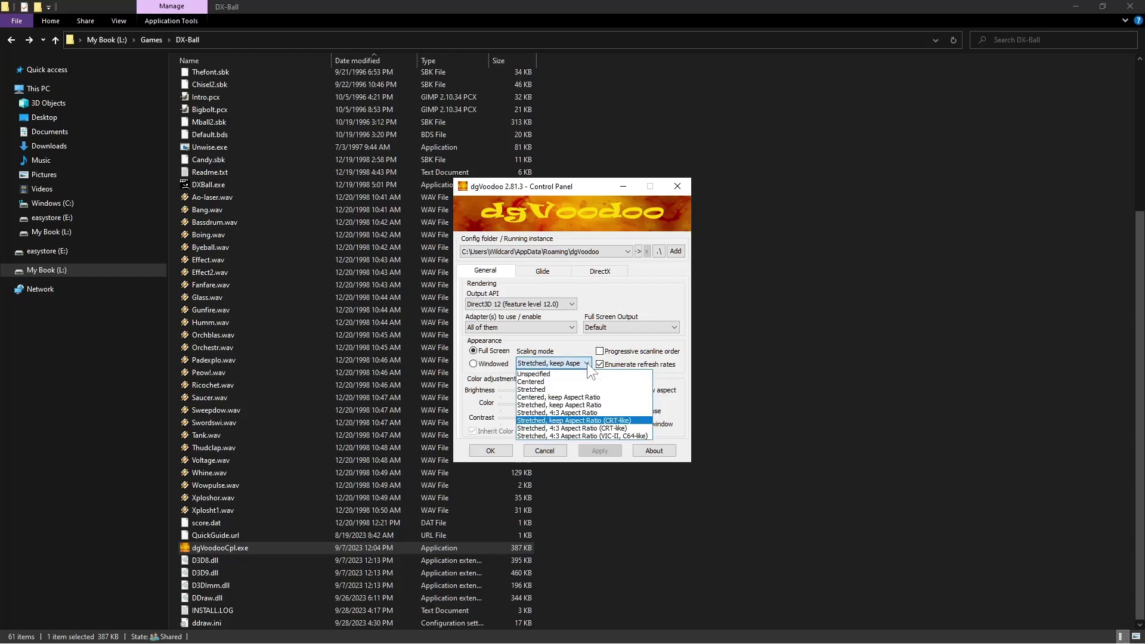
left_click(618, 421)
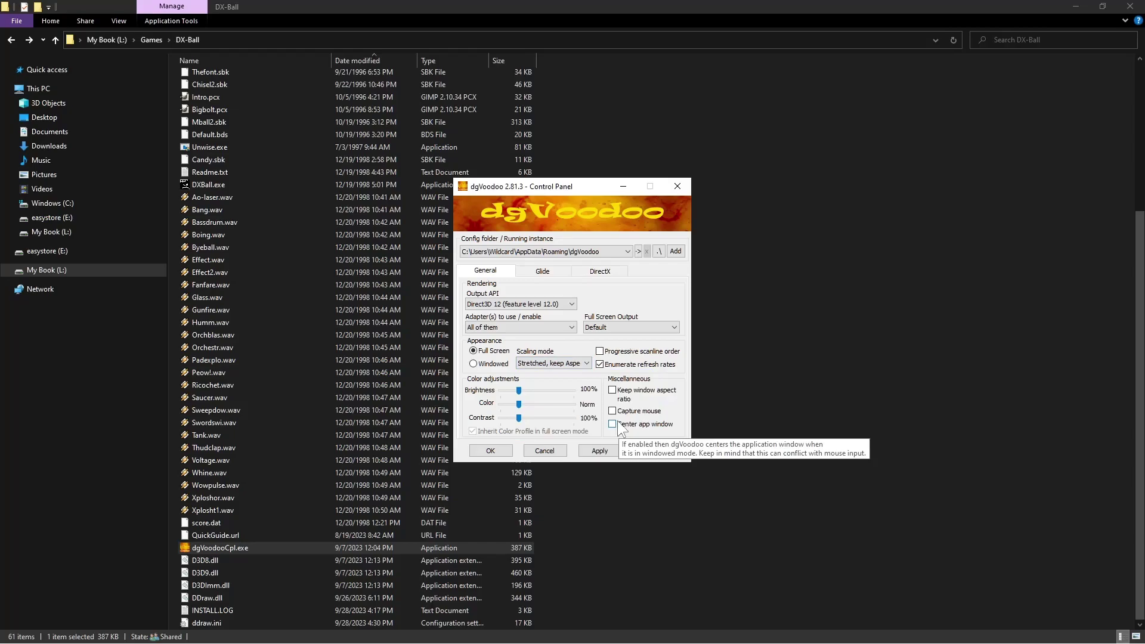
- Disable the dgVoodoo watermark in the DirectX settings, apply the configuration and close the control panel
left_click(602, 271)
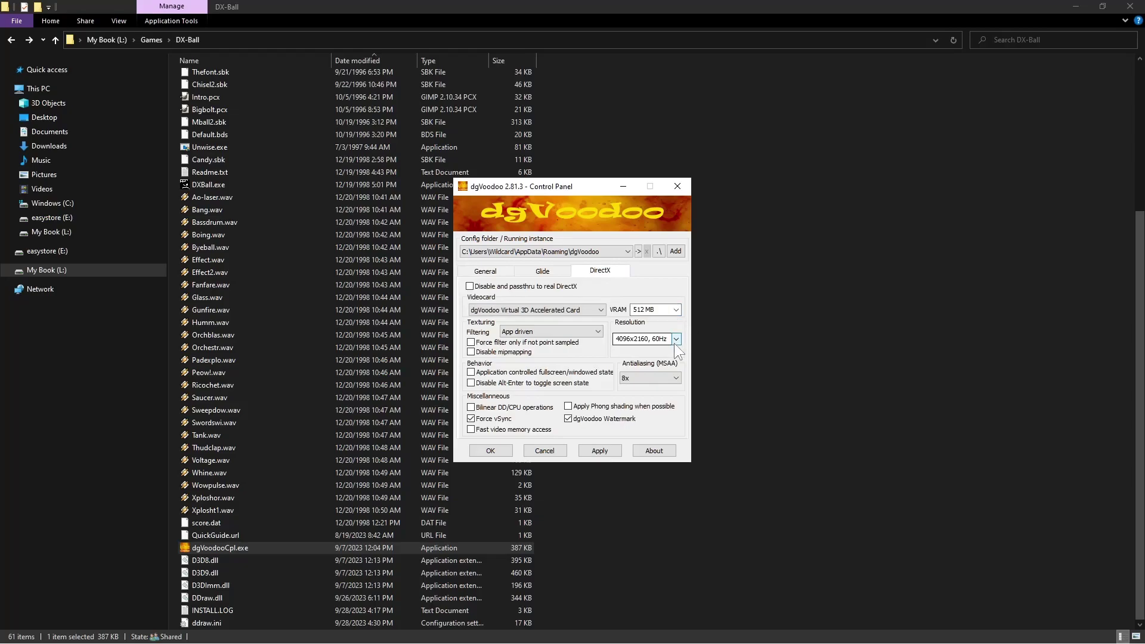
mouse_move(679, 346)
mouse_move(677, 383)
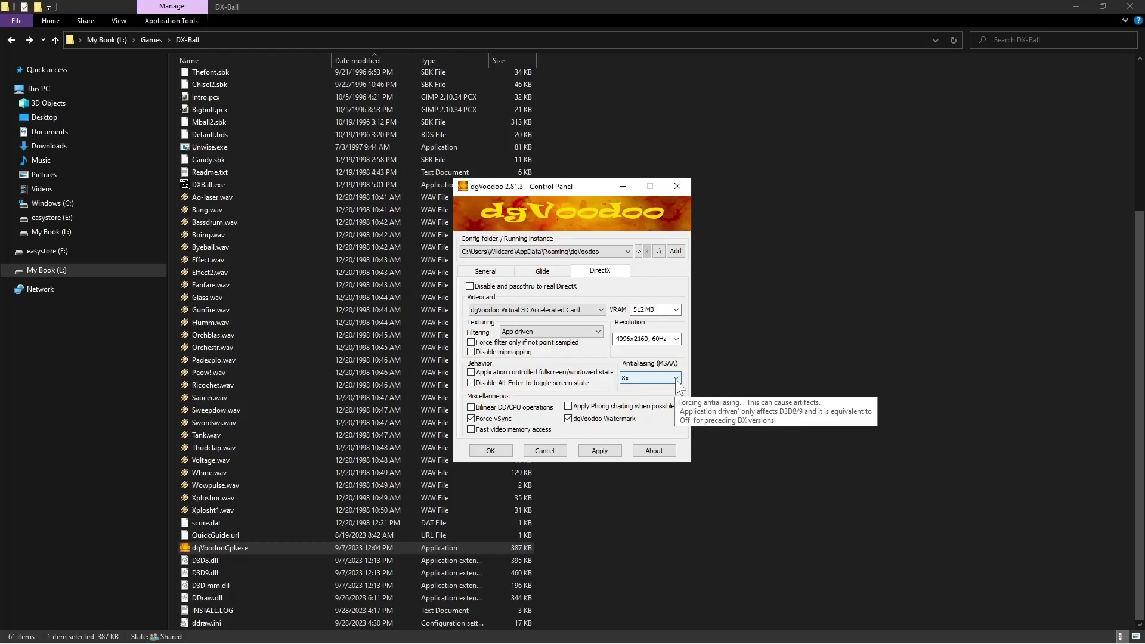
left_click(568, 419)
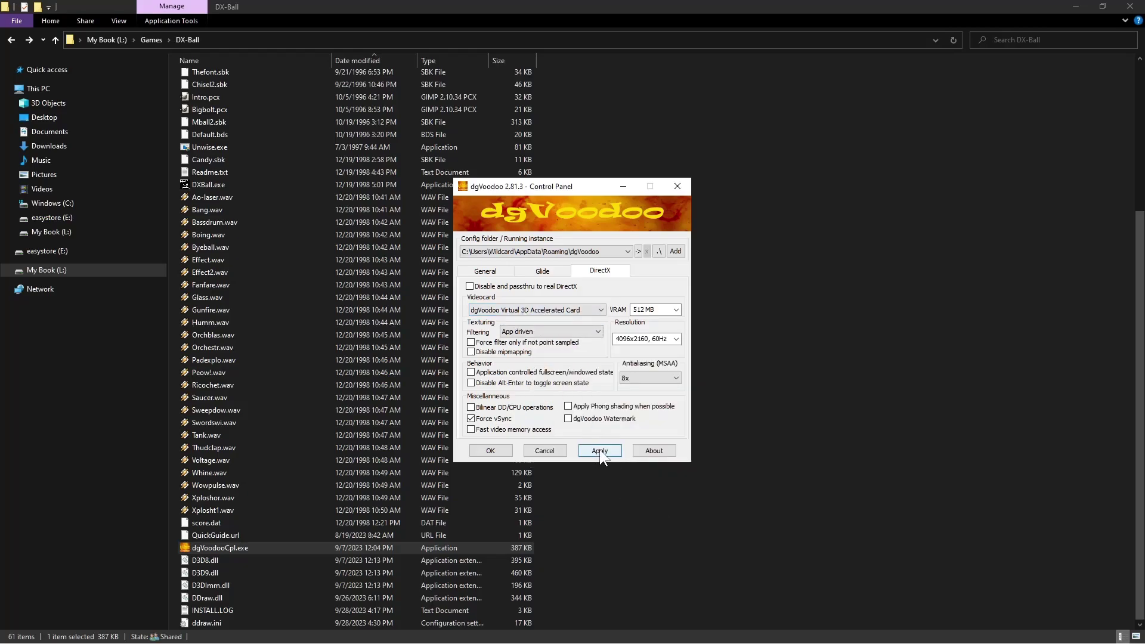
left_click(599, 451)
left_click(490, 451)
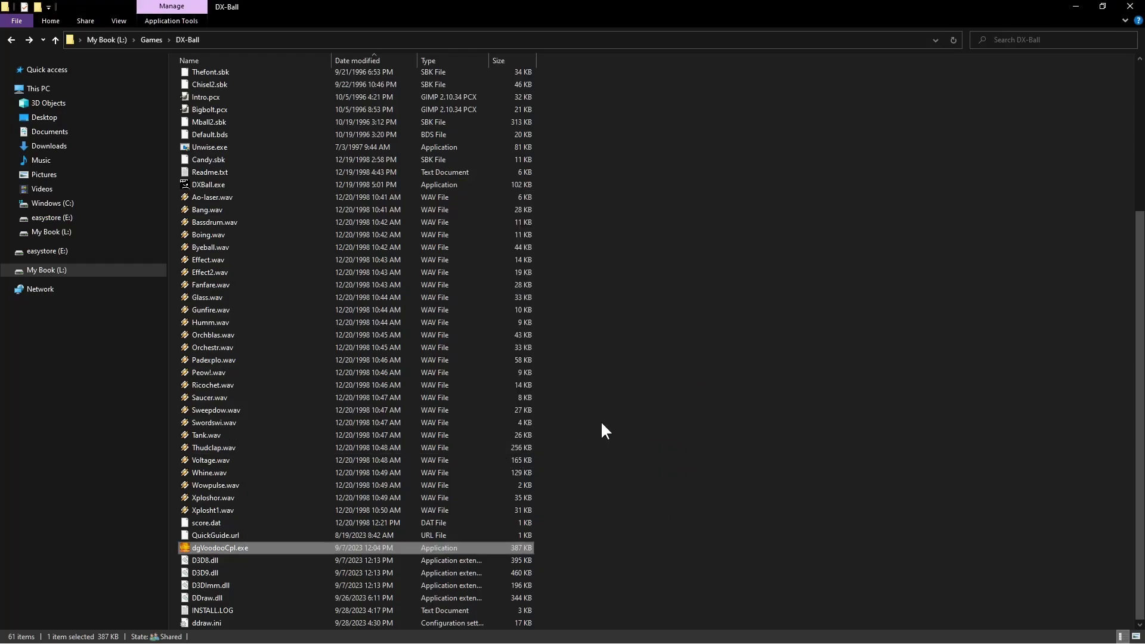
left_click(695, 385)
scroll(691, 387, "up", 6)
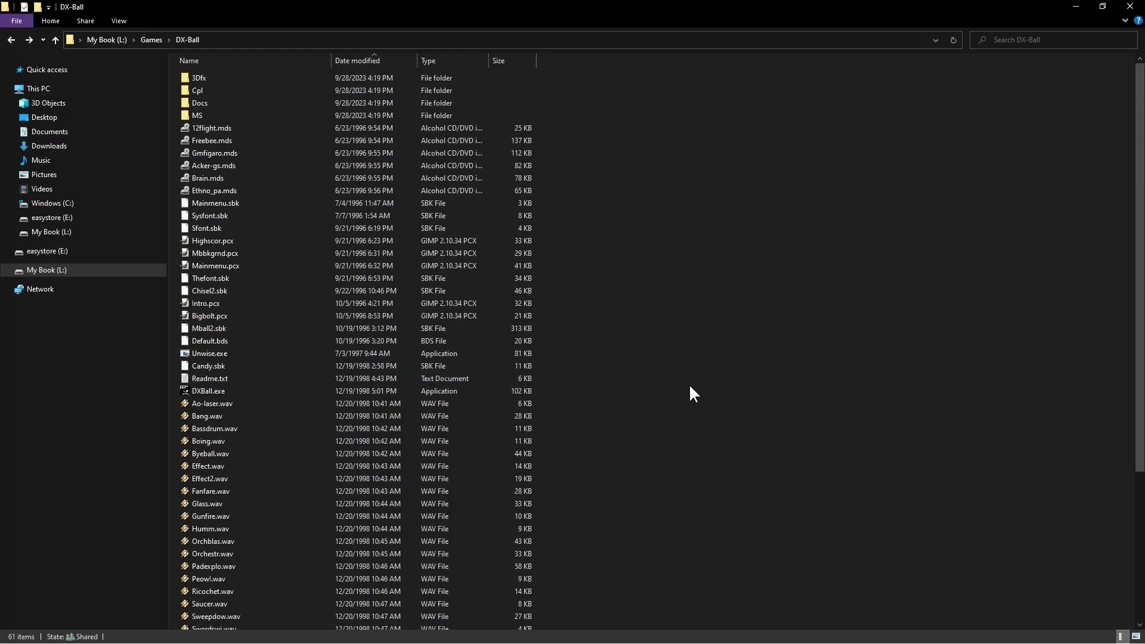
scroll(690, 387, "down", 6)
scroll(690, 387, "up", 5)
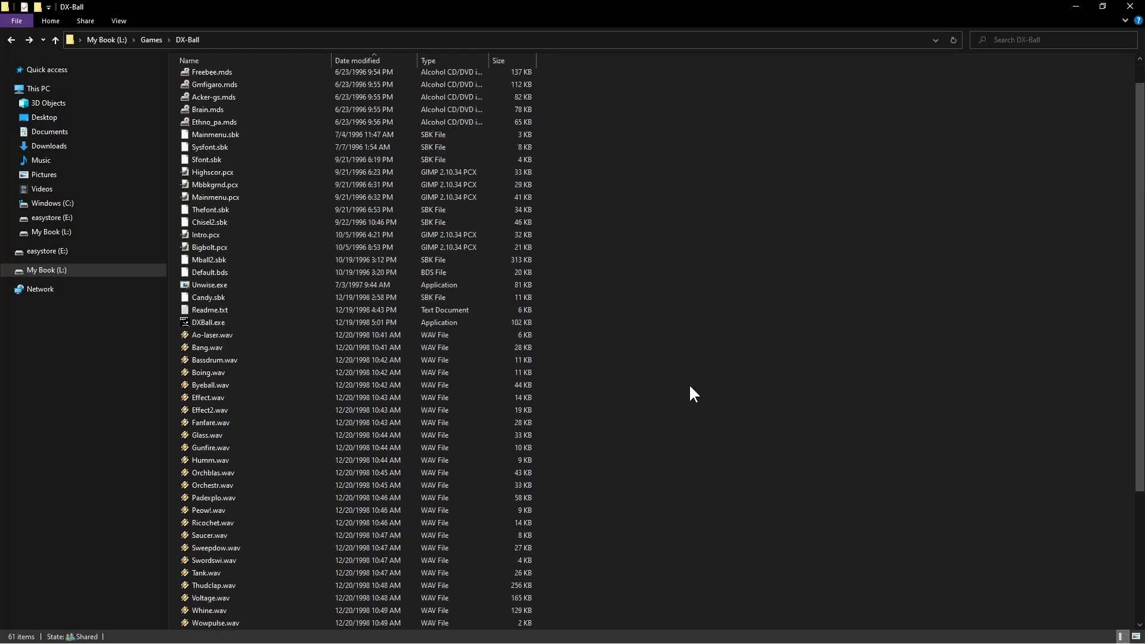
- Open ddraw.ini from the DX-Ball folder in Notepad and maximize its window
scroll(690, 387, "down", 5)
scroll(690, 388, "up", 5)
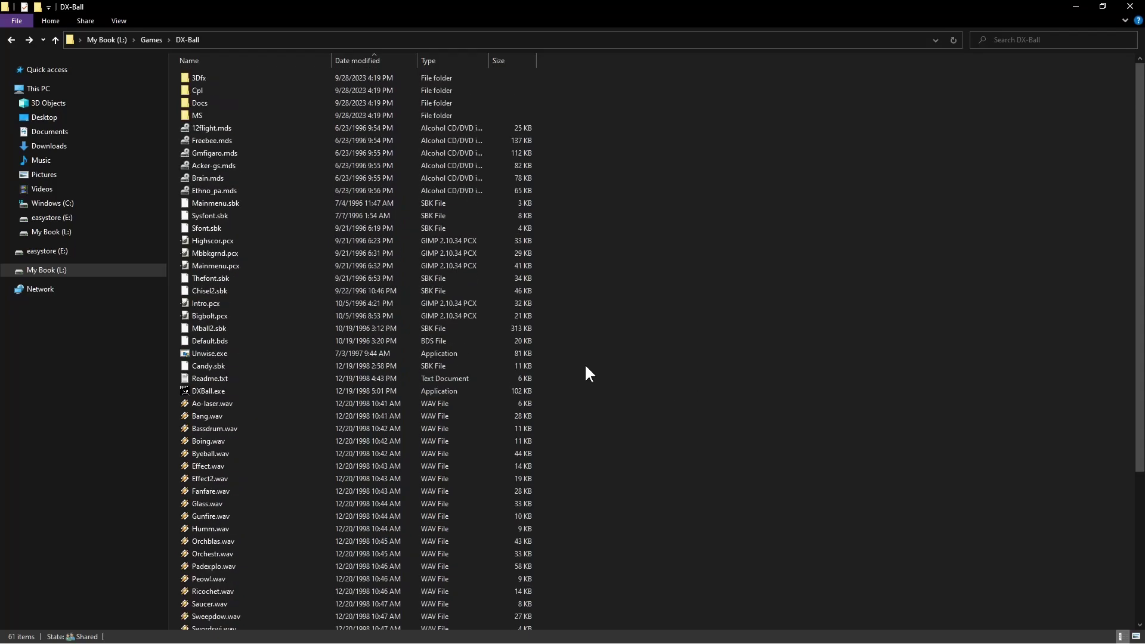
scroll(307, 342, "down", 3)
scroll(306, 342, "down", 3)
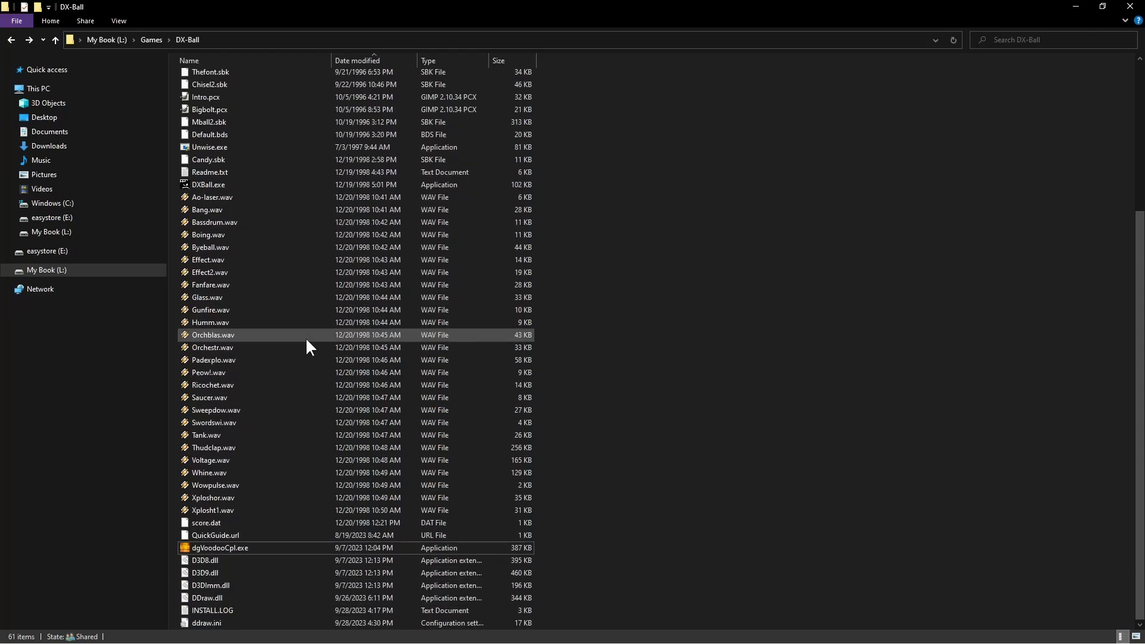
double_click(217, 623)
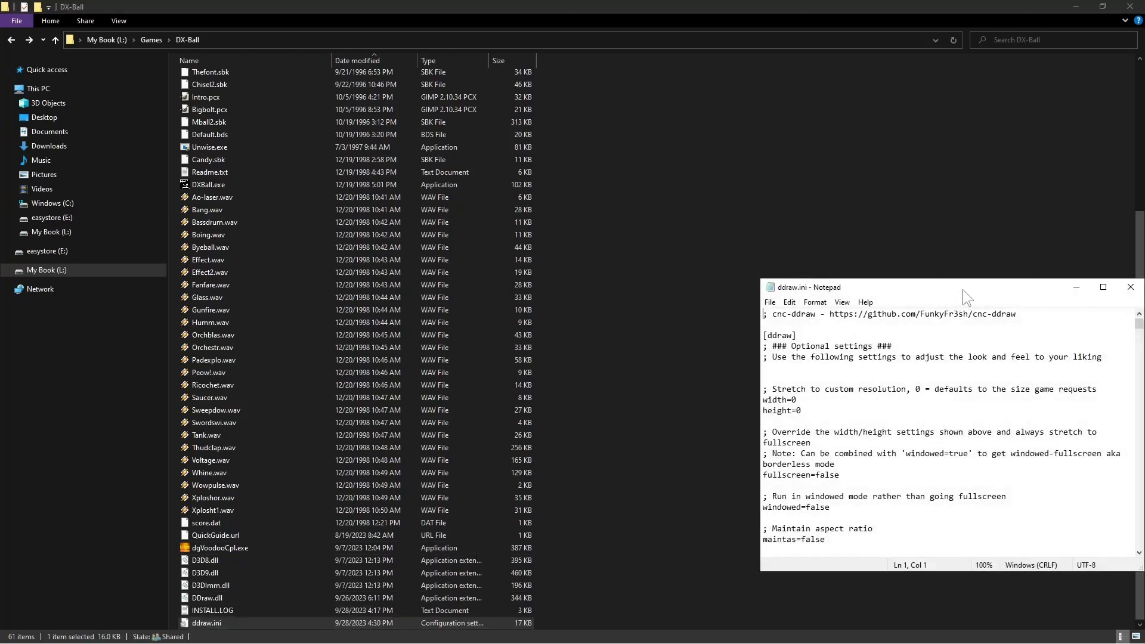
left_click_drag(963, 289, 1139, 211)
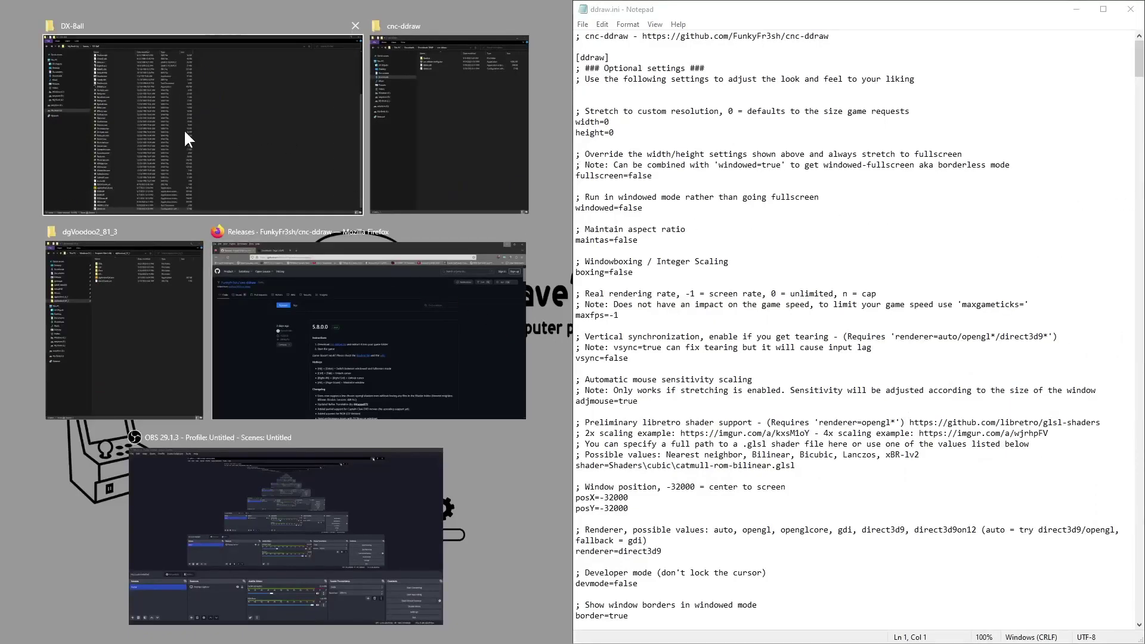
left_click(495, 564)
left_click(1104, 10)
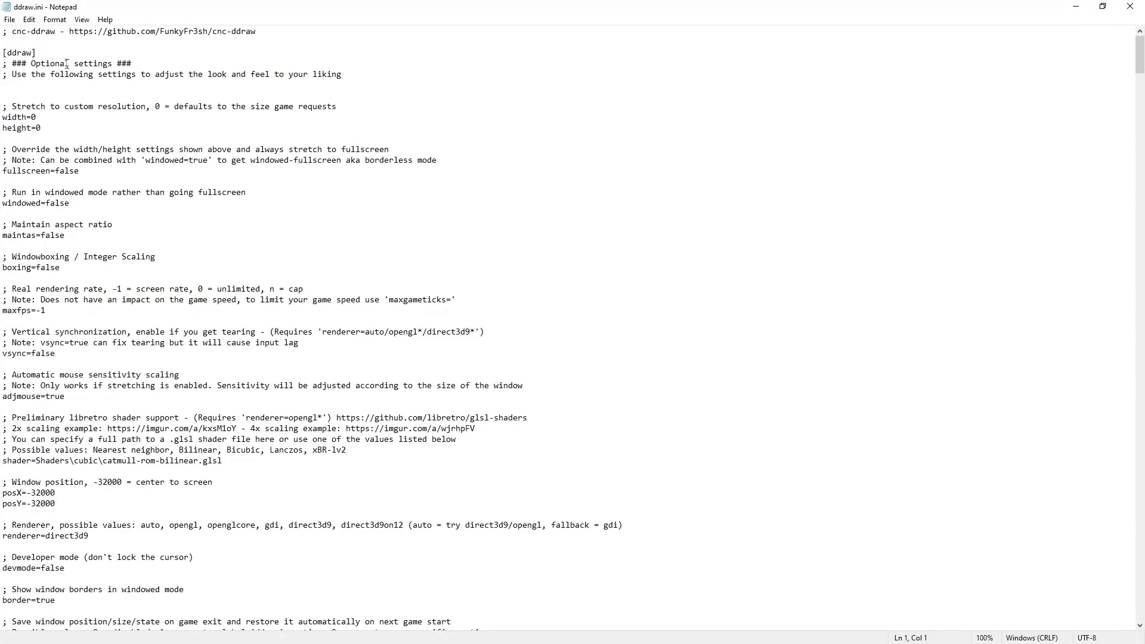
- Review the optional settings in ddraw.ini, from resolution and windowed mode to renderer, upscaling filter and borderless toggle
scroll(103, 213, "down", 5)
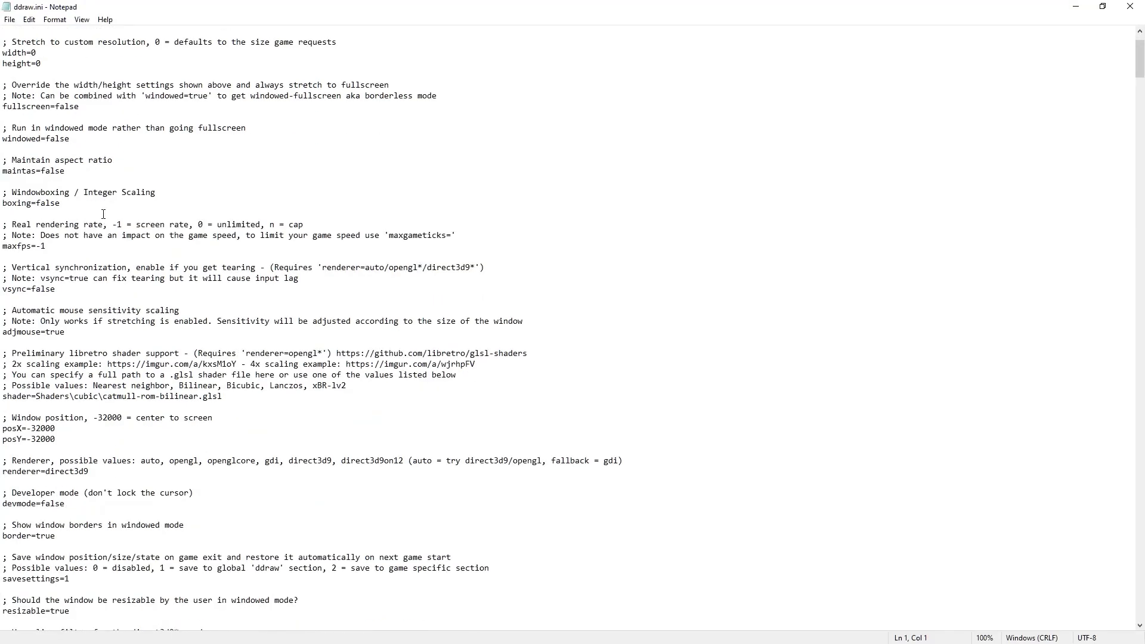
scroll(103, 214, "down", 5)
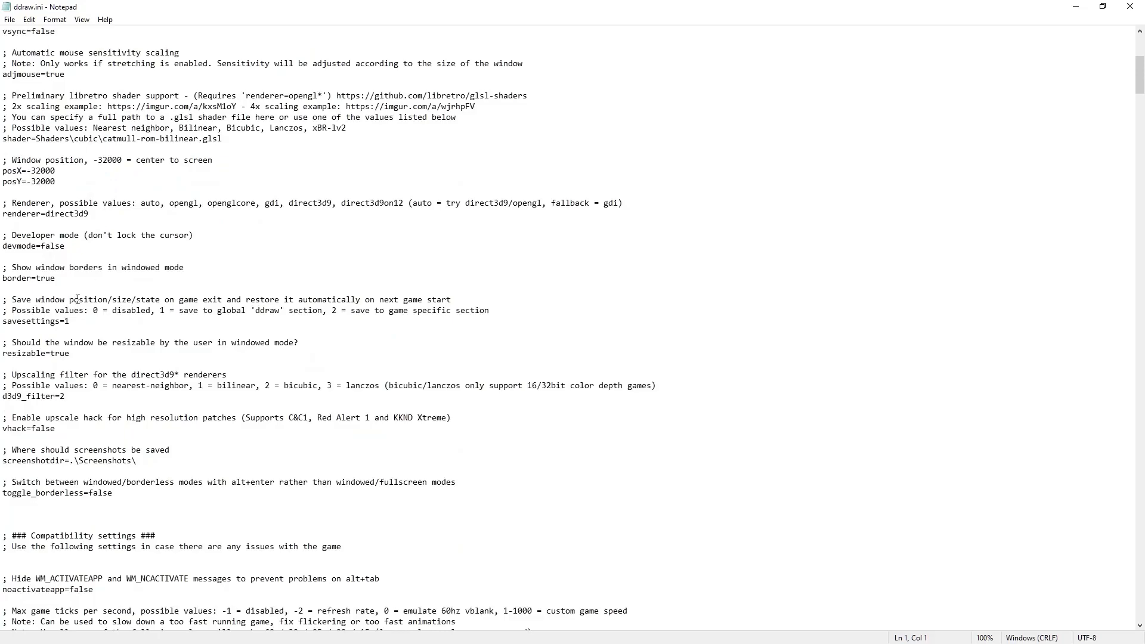
scroll(78, 300, "down", 6)
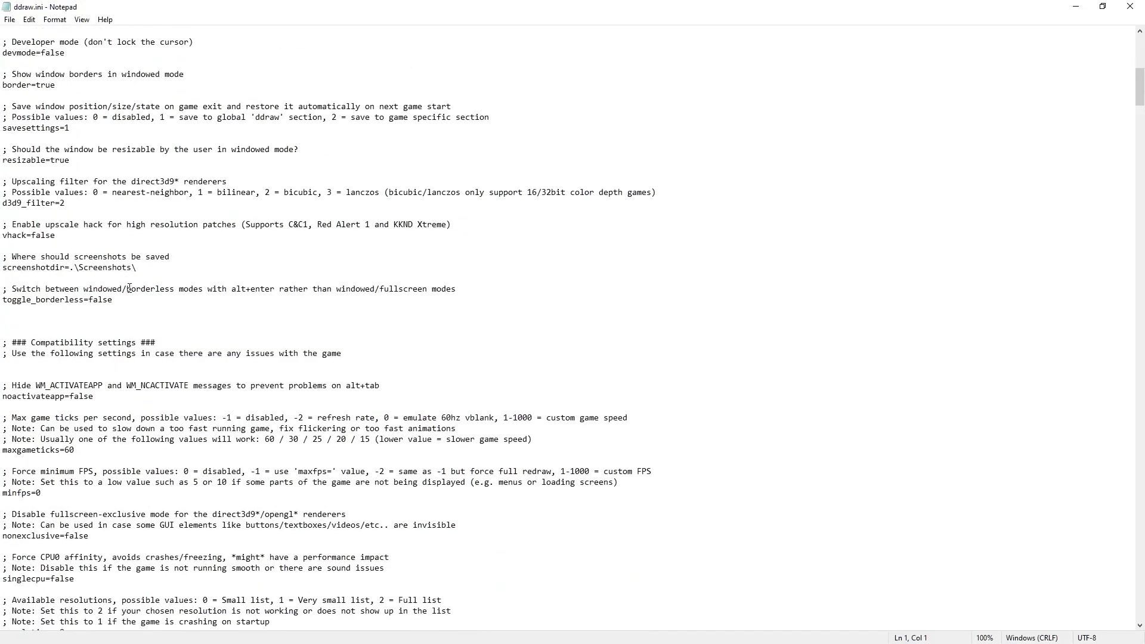
- Examine the compatibility settings in ddraw.ini, such as maxgameticks, minfps, singlecpu and resolutions, and close the file
scroll(129, 289, "down", 4)
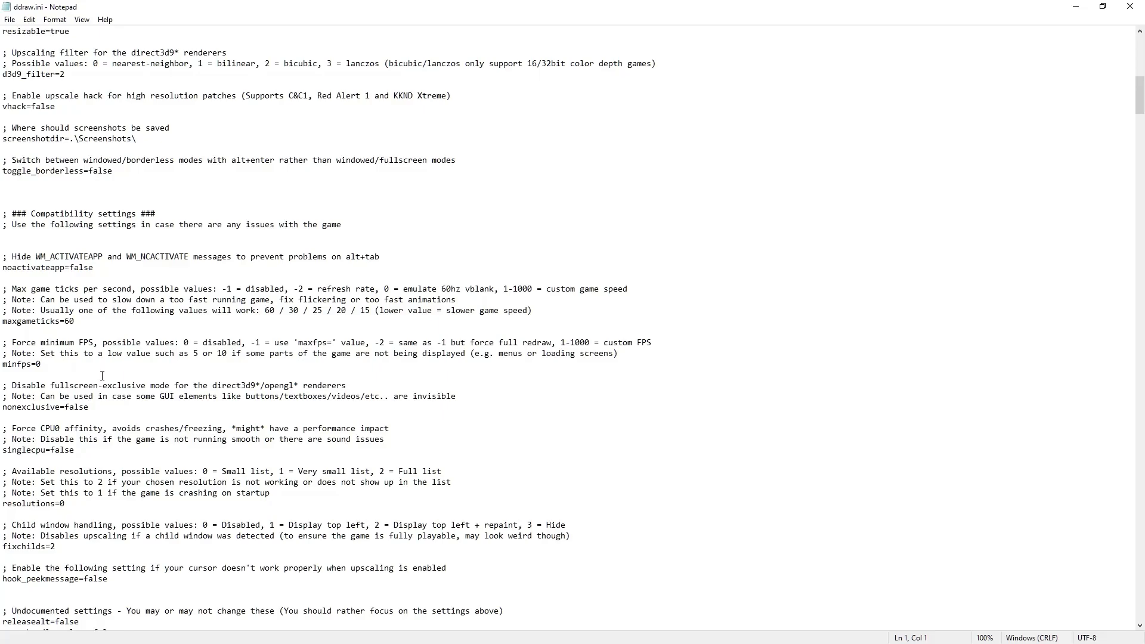
scroll(132, 355, "down", 3)
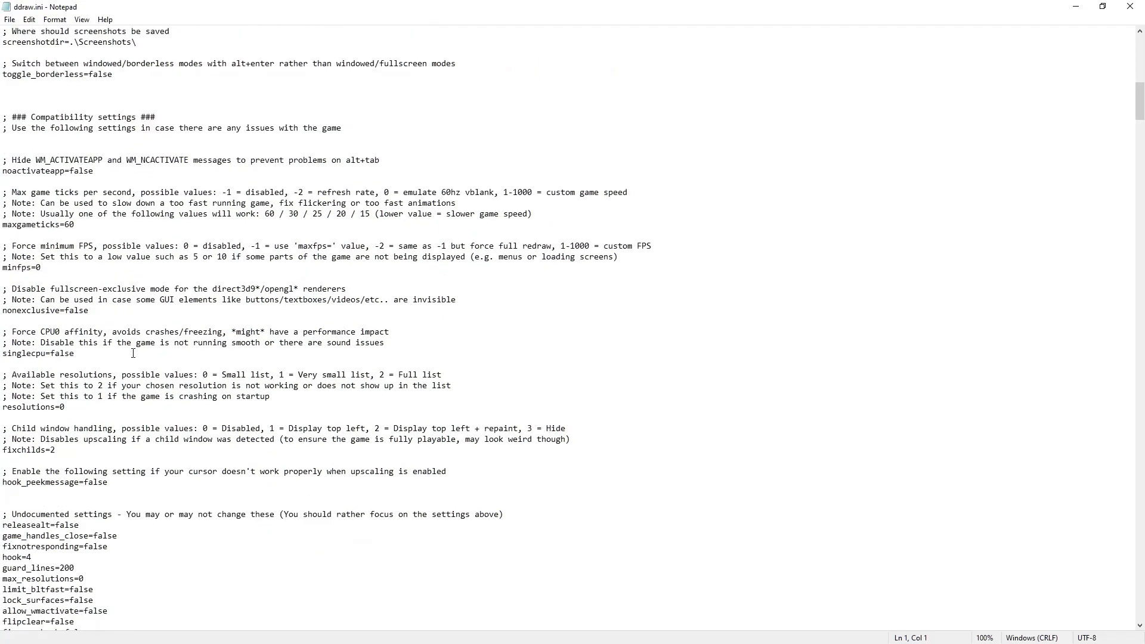
scroll(133, 353, "up", 2)
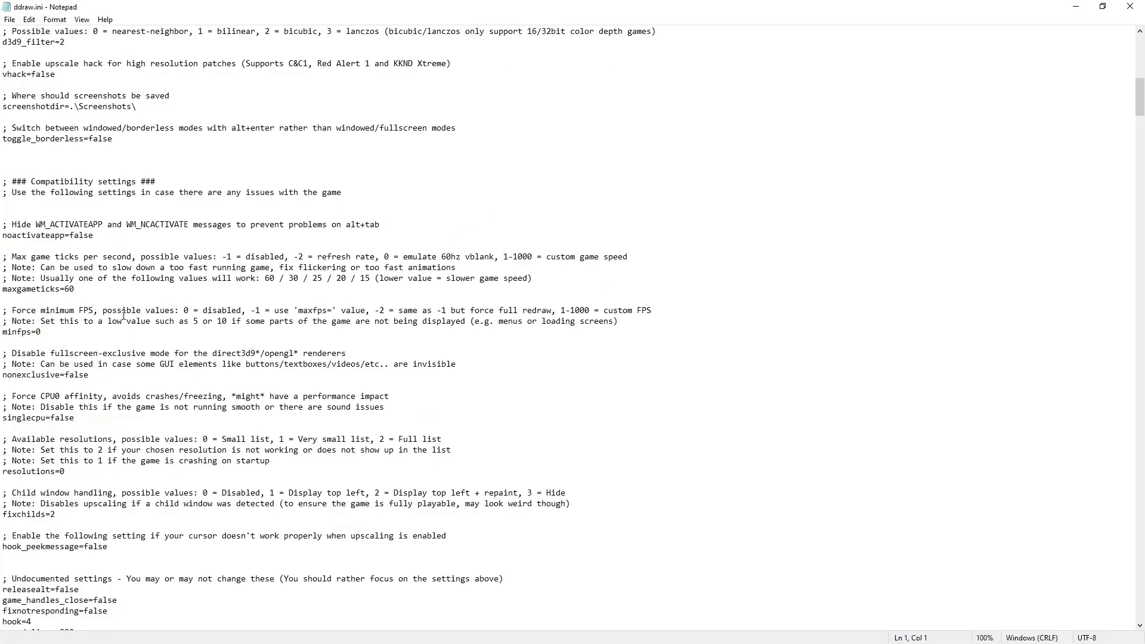
scroll(88, 315, "down", 4)
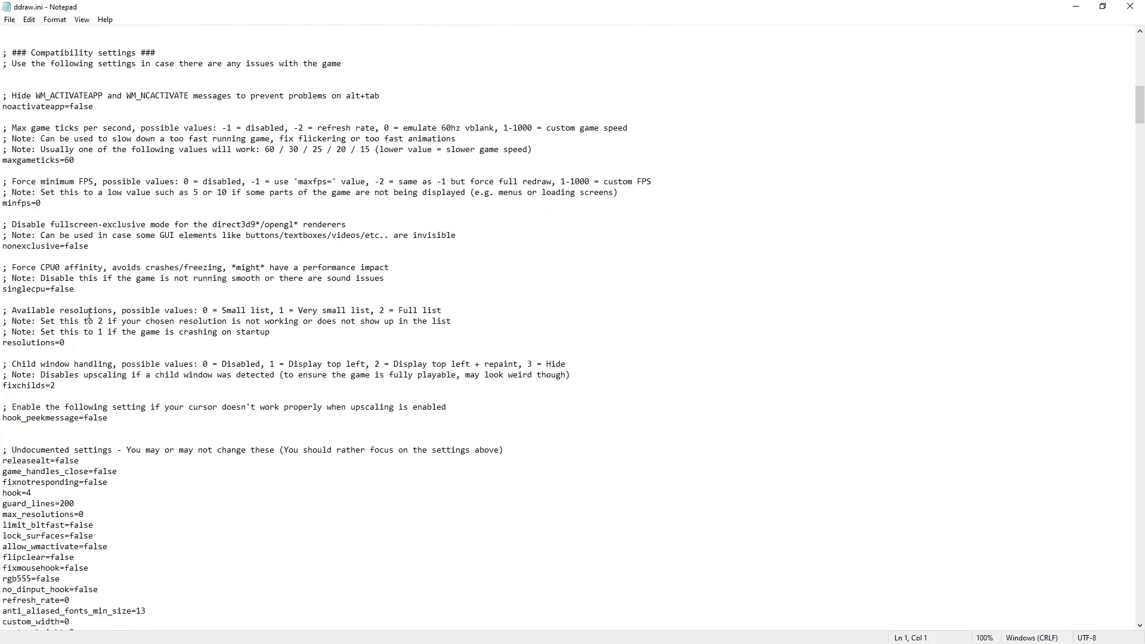
scroll(94, 413, "up", 9)
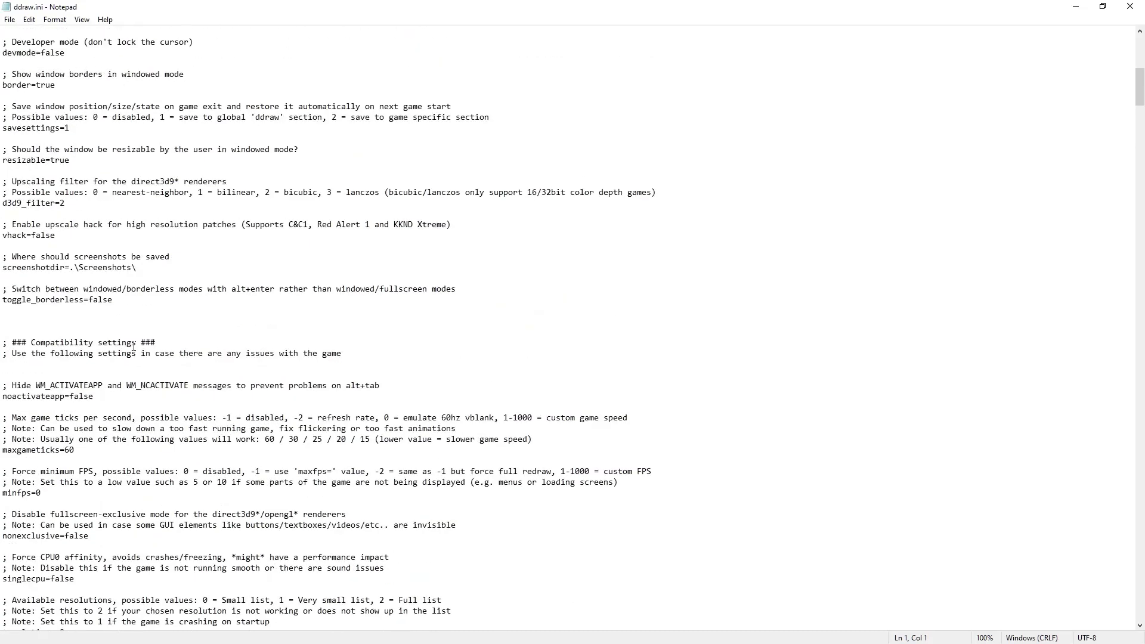
scroll(134, 346, "down", 4)
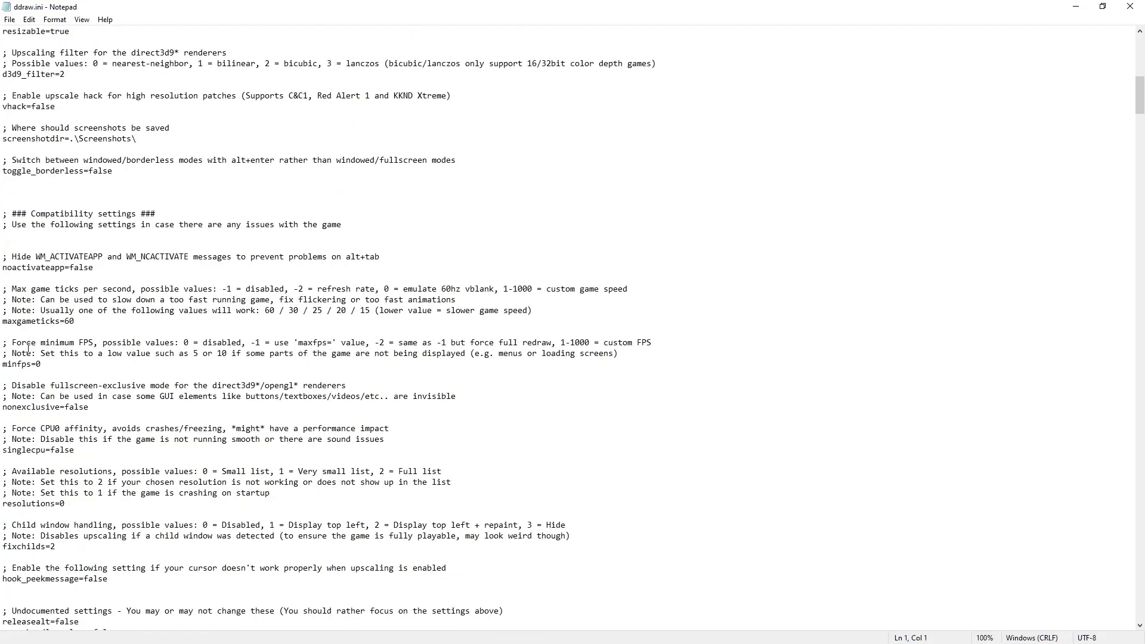
scroll(28, 349, "down", 5)
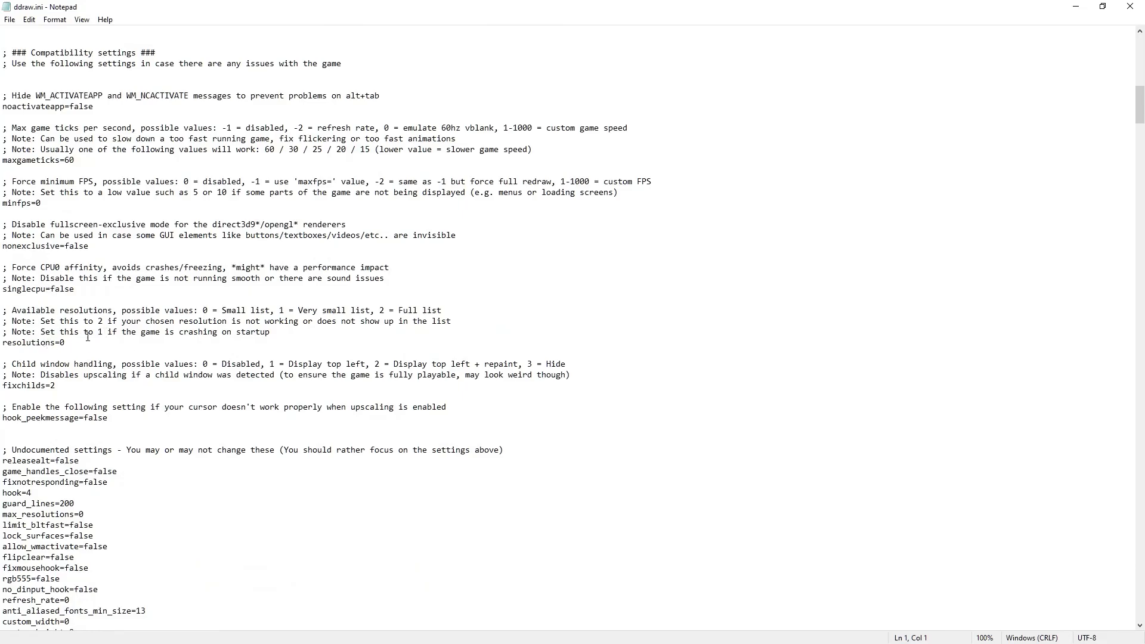
scroll(98, 306, "up", 4)
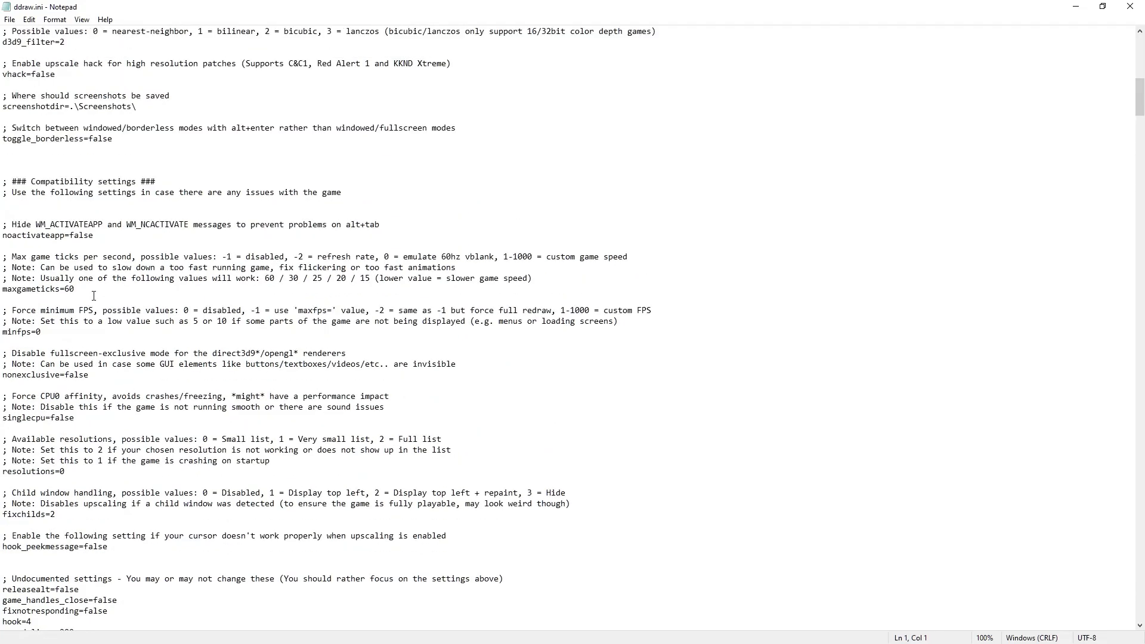
scroll(200, 361, "down", 5)
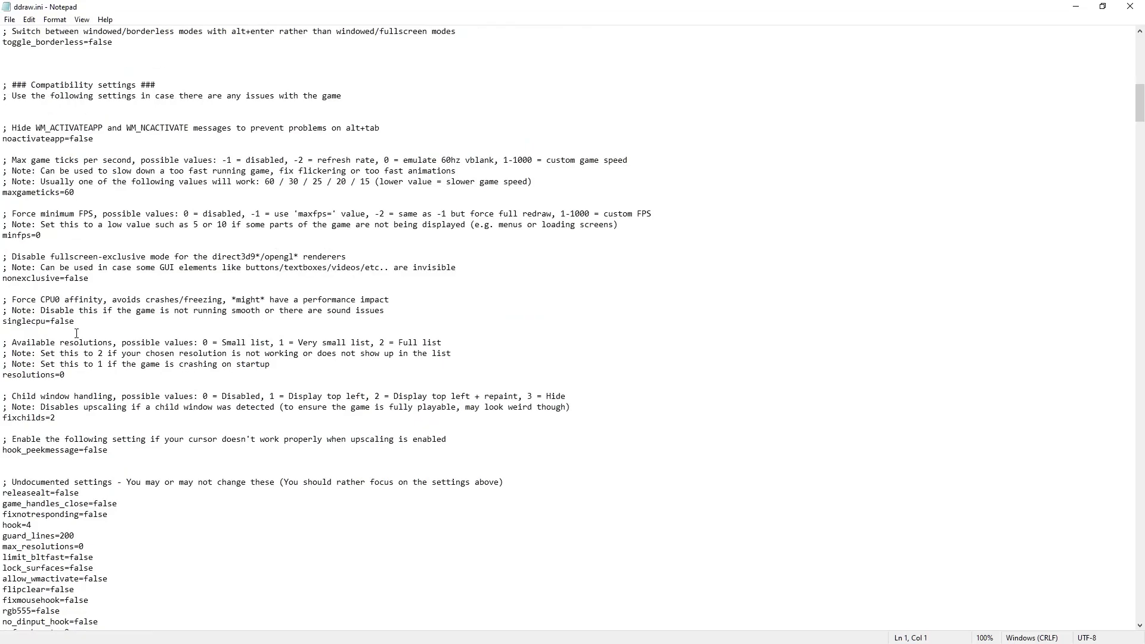
scroll(101, 460, "down", 3)
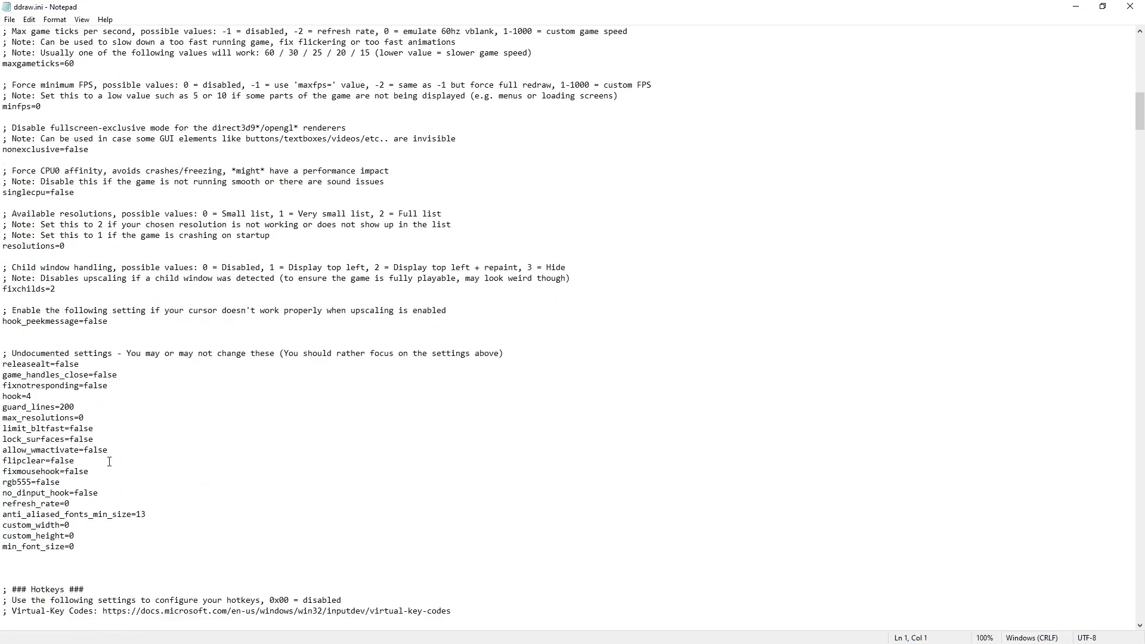
scroll(449, 485, "up", 9)
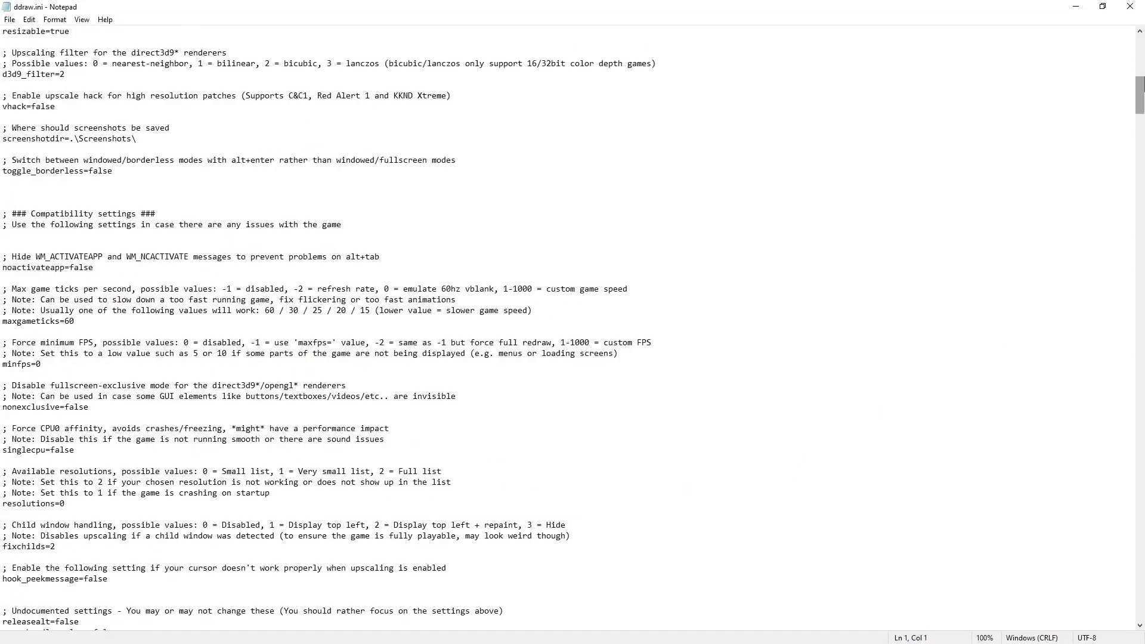
left_click(1132, 7)
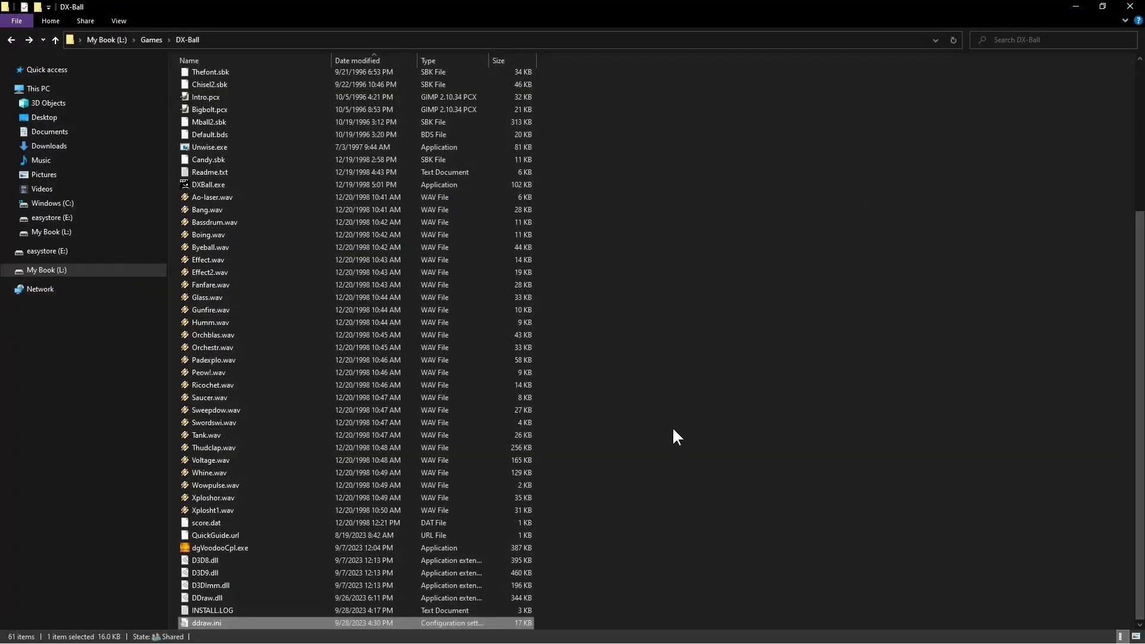
- Sort the files in the DX-Ball folder by type and look through the list
scroll(674, 430, "up", 6)
left_click(440, 58)
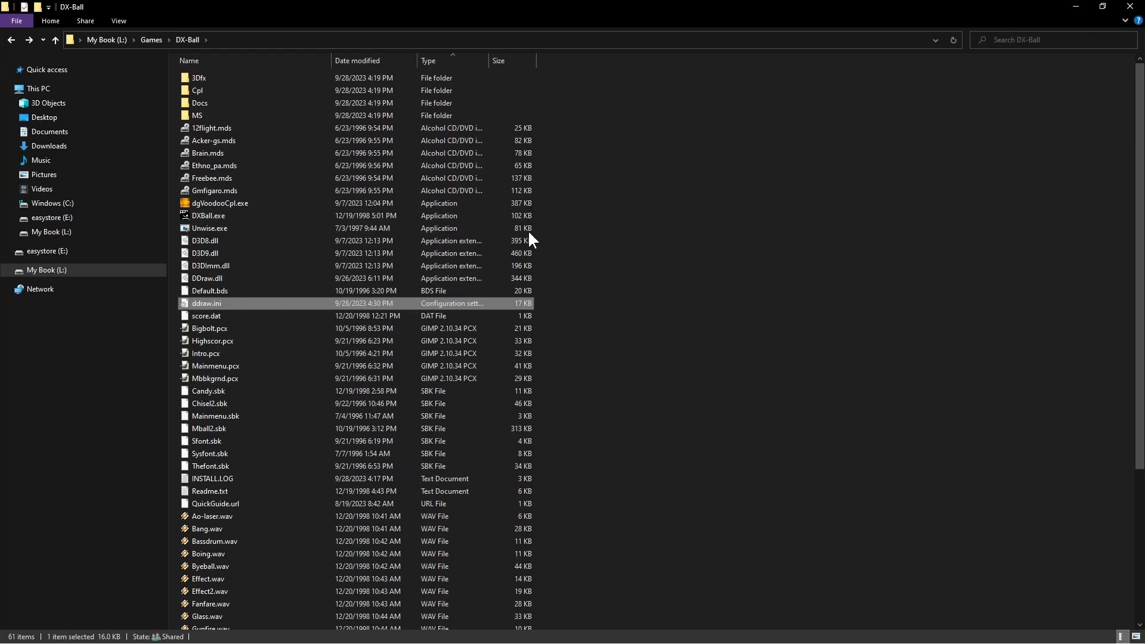
scroll(612, 398, "down", 5)
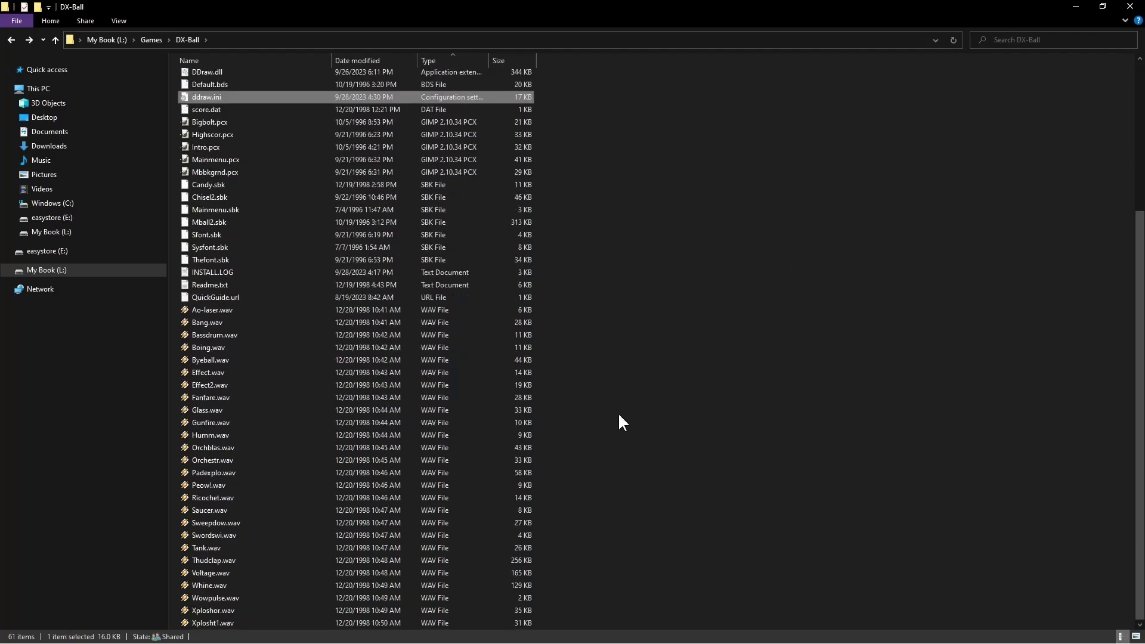
scroll(620, 417, "up", 5)
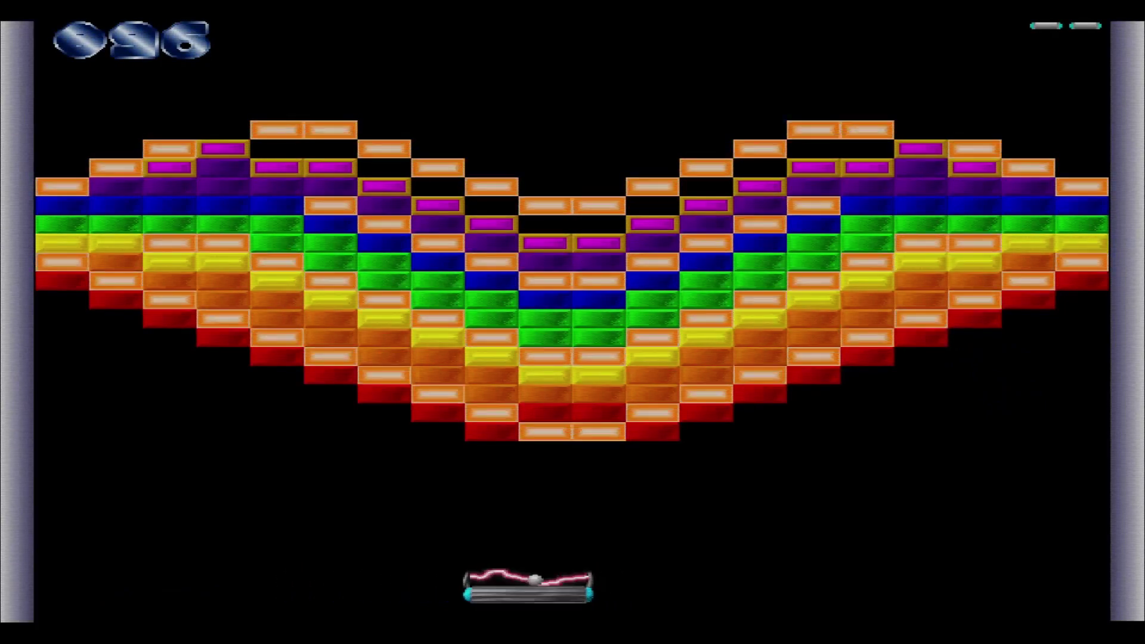
- Release the ball from the paddle to test DX-Ball, and quit the game
key("space")
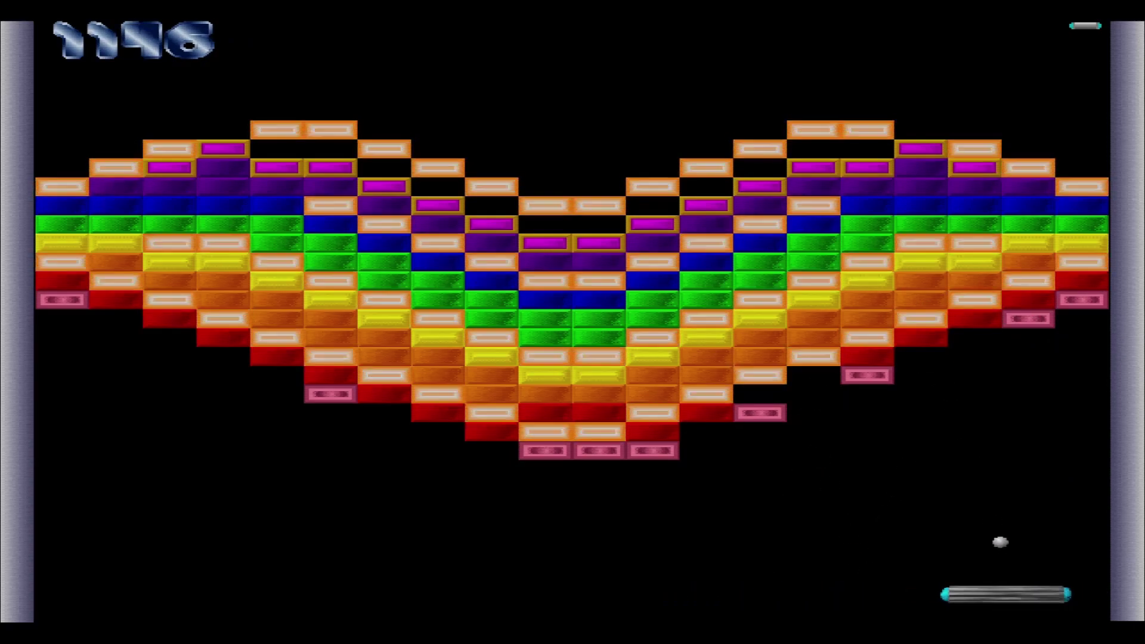
key("Escape")
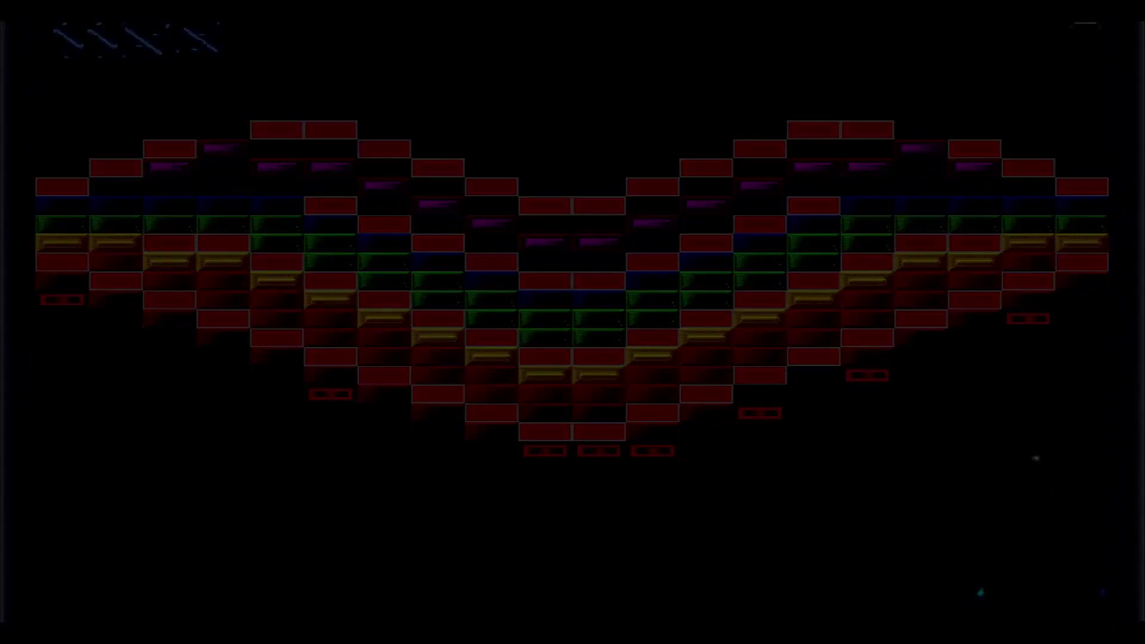
key("Escape")
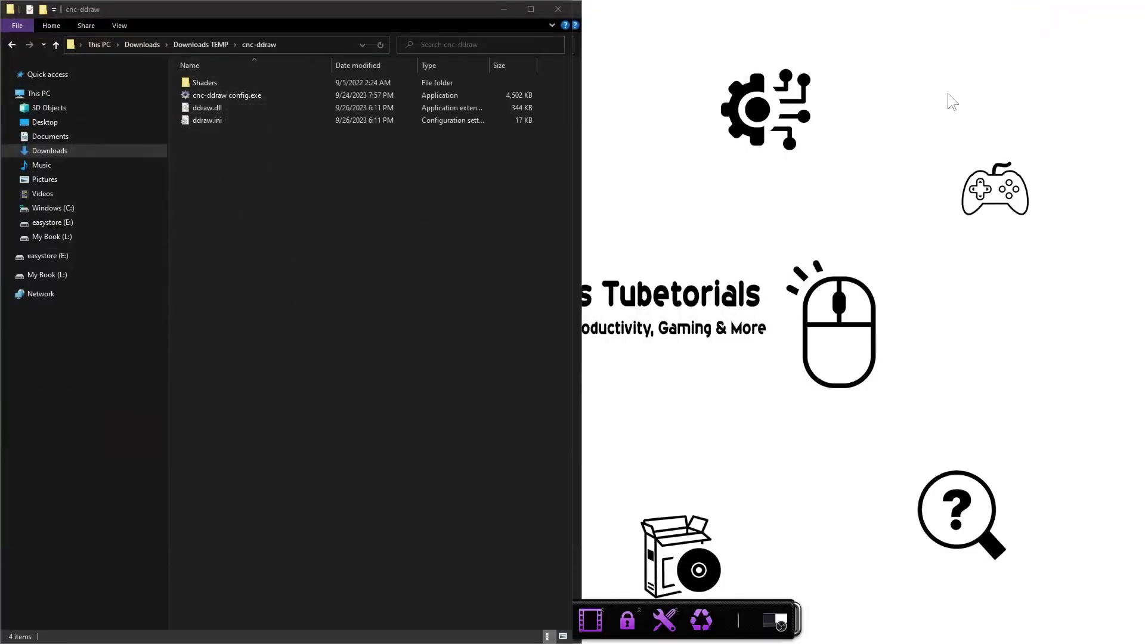
- Close the remaining cnc-ddraw and dgVoodoo folder windows
left_click(558, 9)
left_click(561, 9)
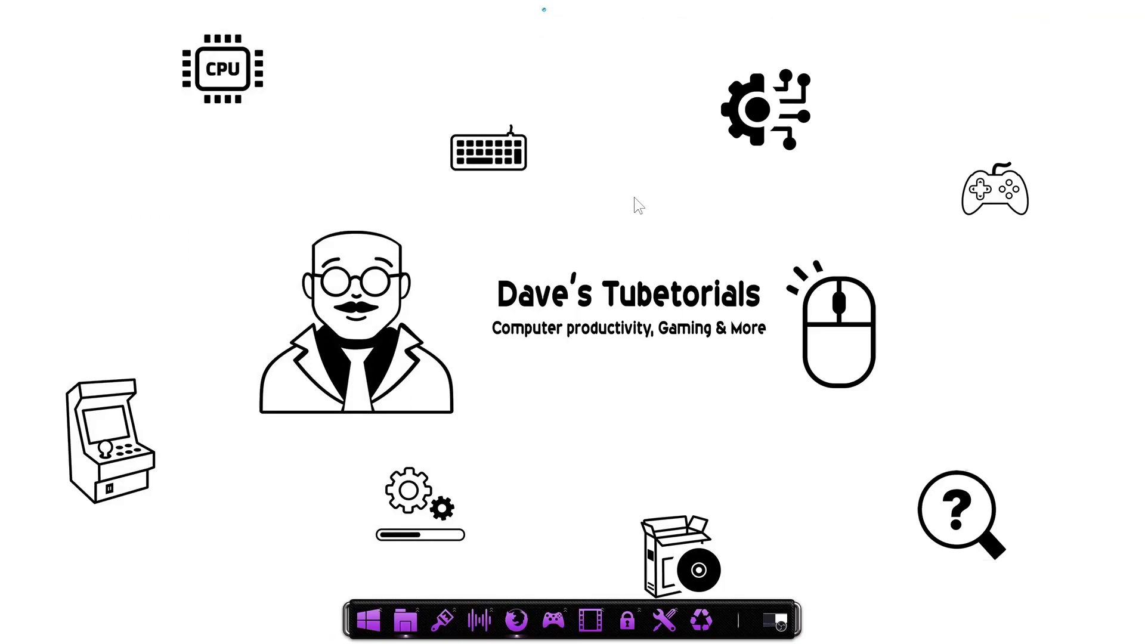